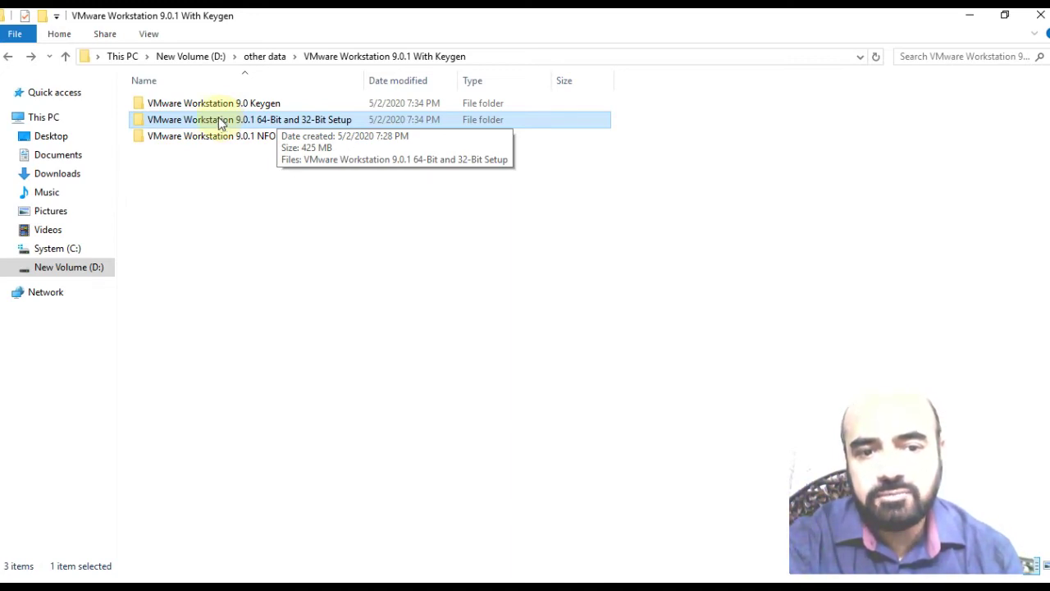
- Run the VMware Workstation 9.0.1 64-Bit and 32-Bit Setup file as administrator and proceed to the setup type choice
double_click(220, 121)
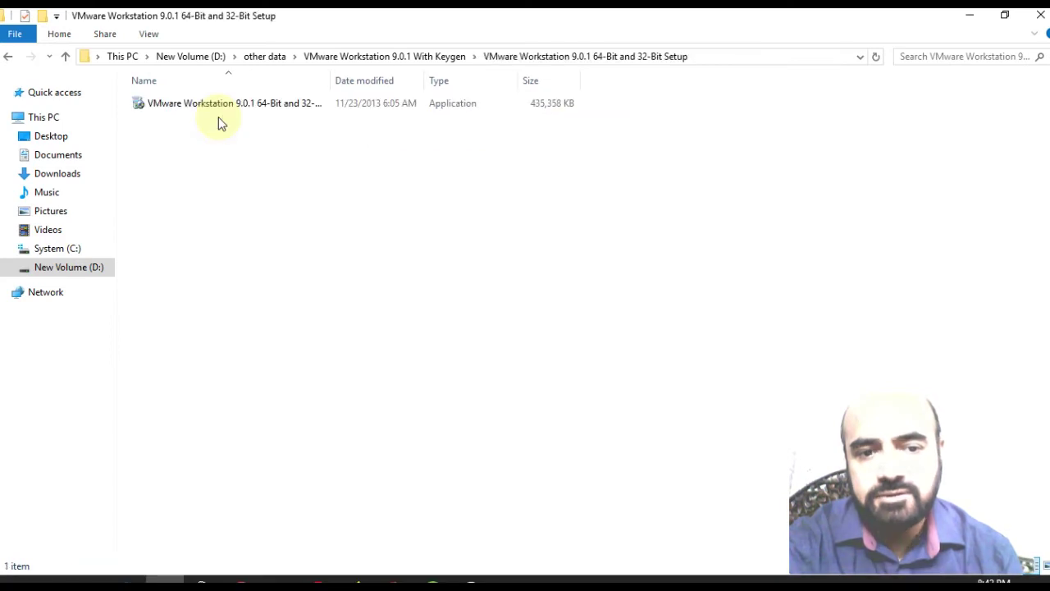
left_click(269, 104)
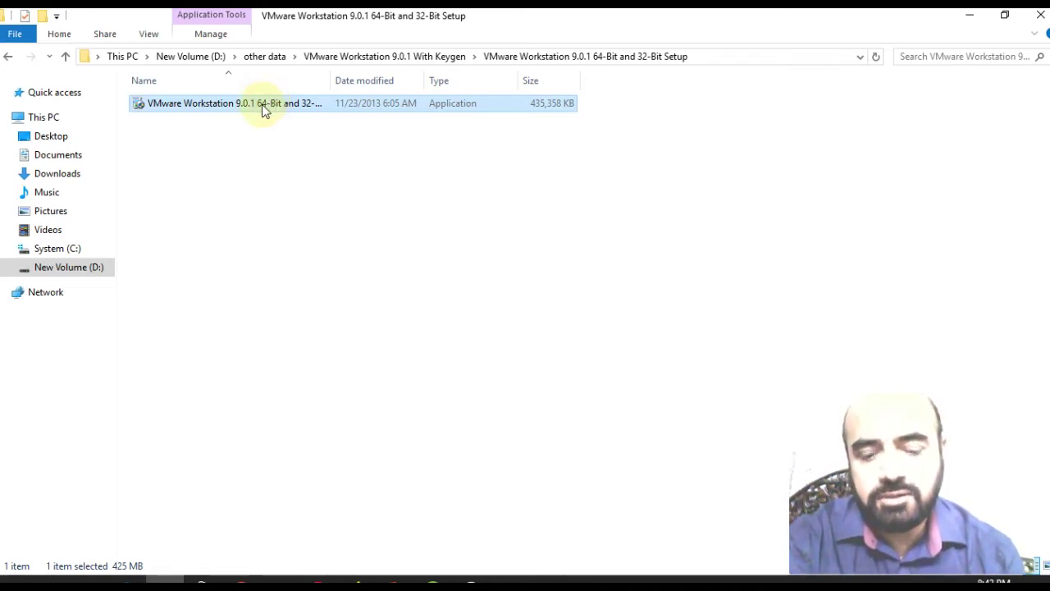
right_click(262, 104)
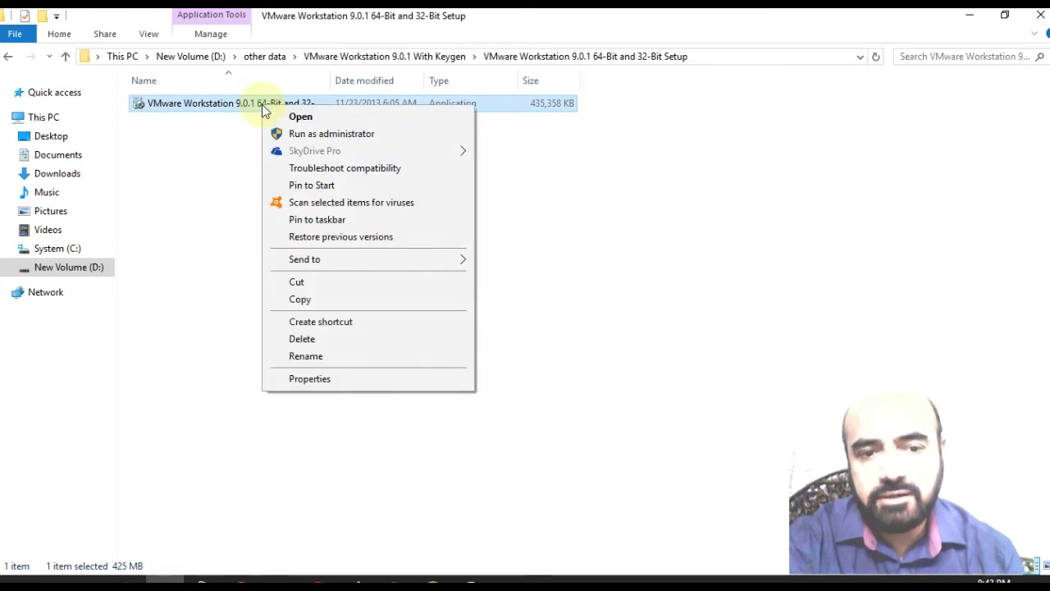
left_click(292, 135)
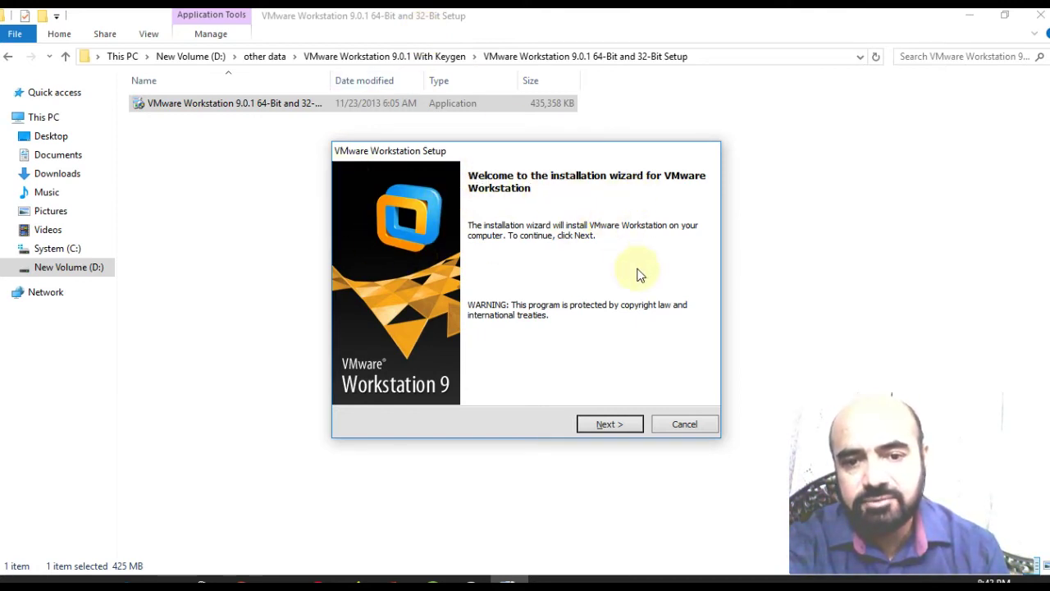
left_click(609, 427)
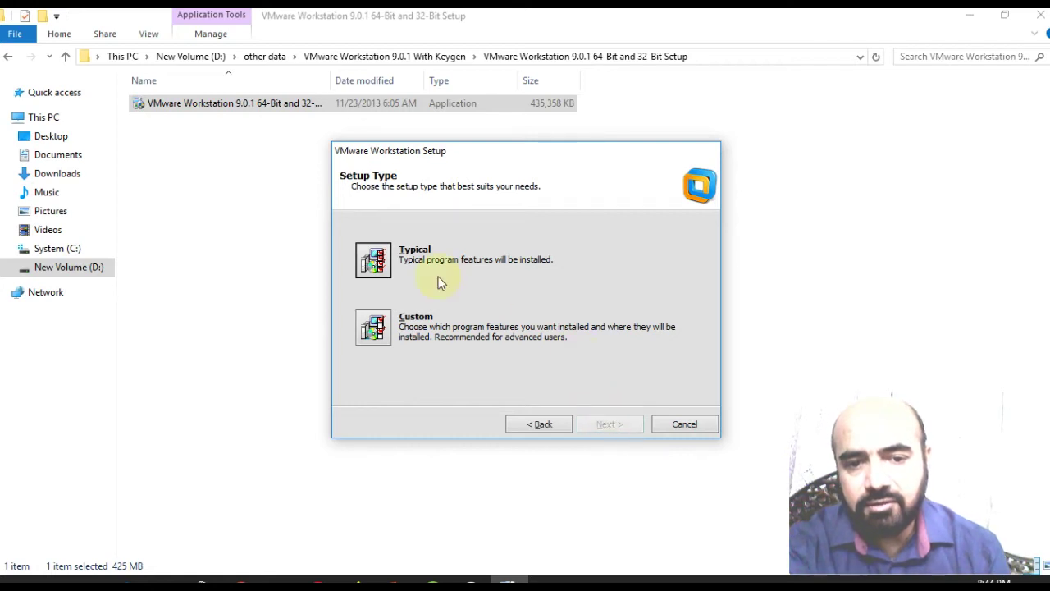
left_click(374, 263)
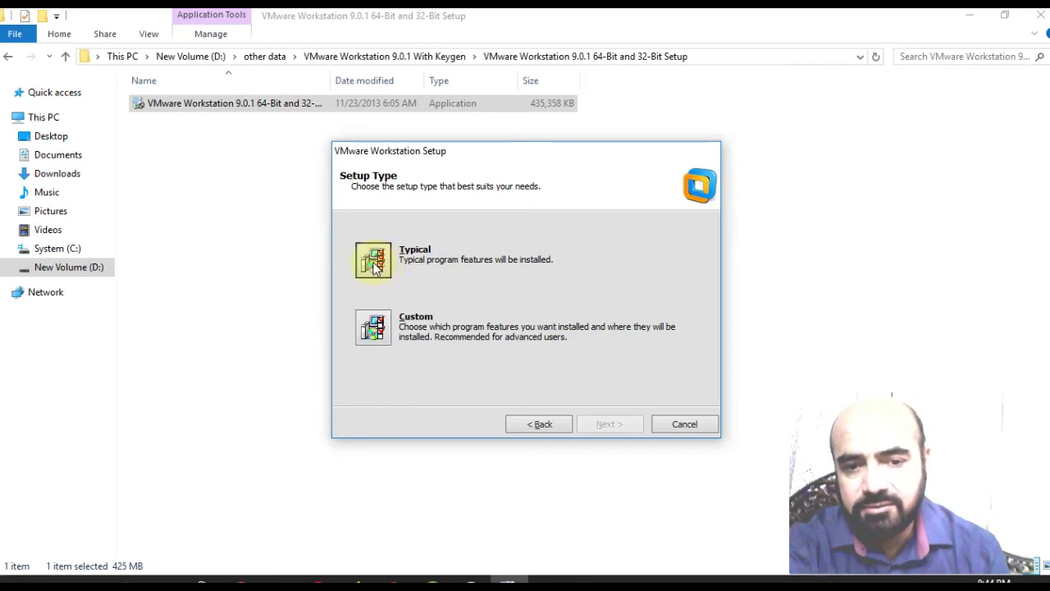
left_click(373, 264)
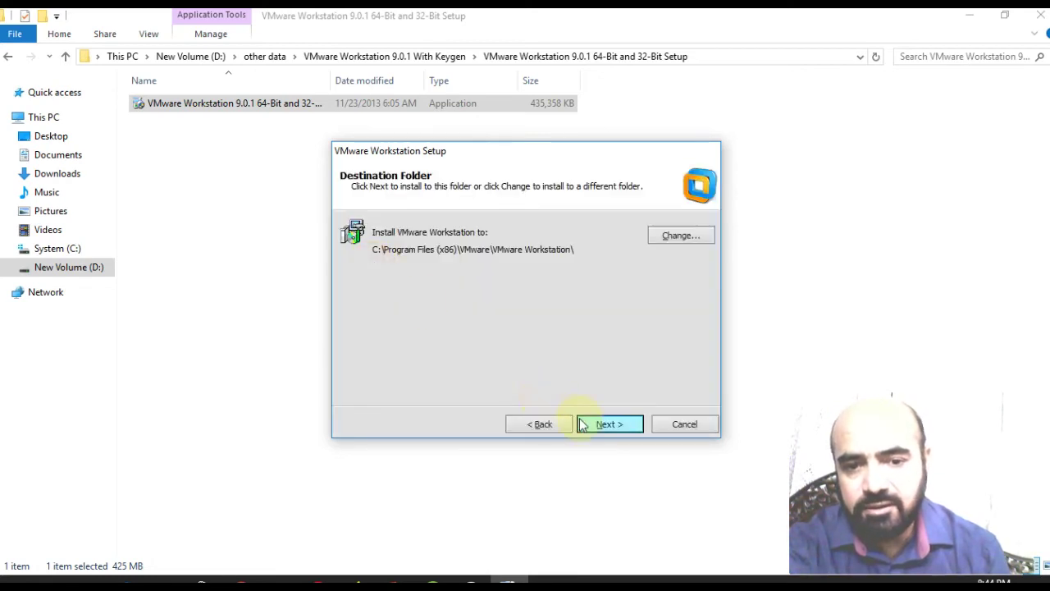
left_click(600, 425)
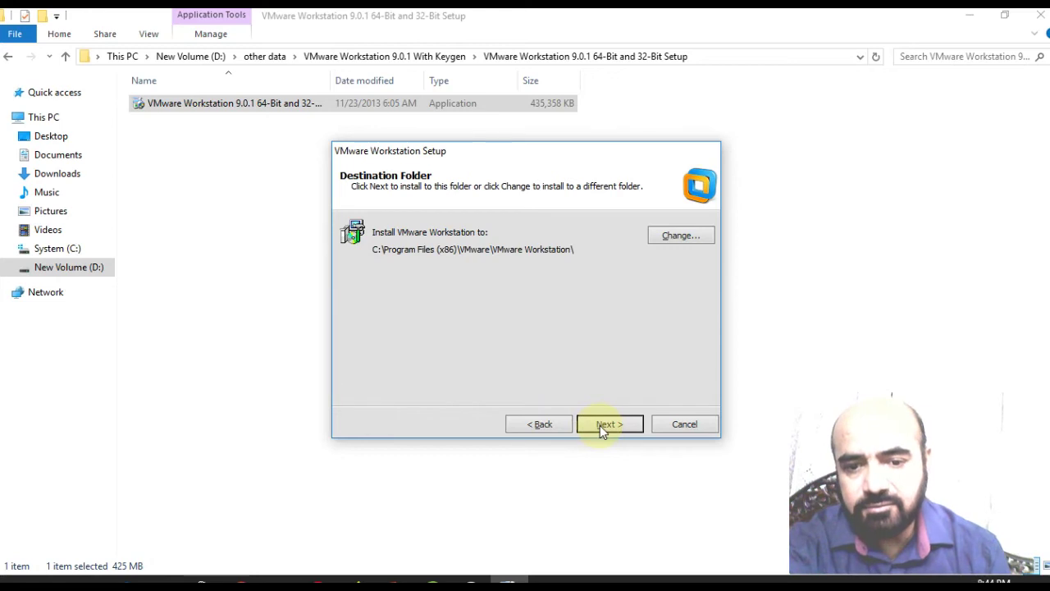
left_click(565, 425)
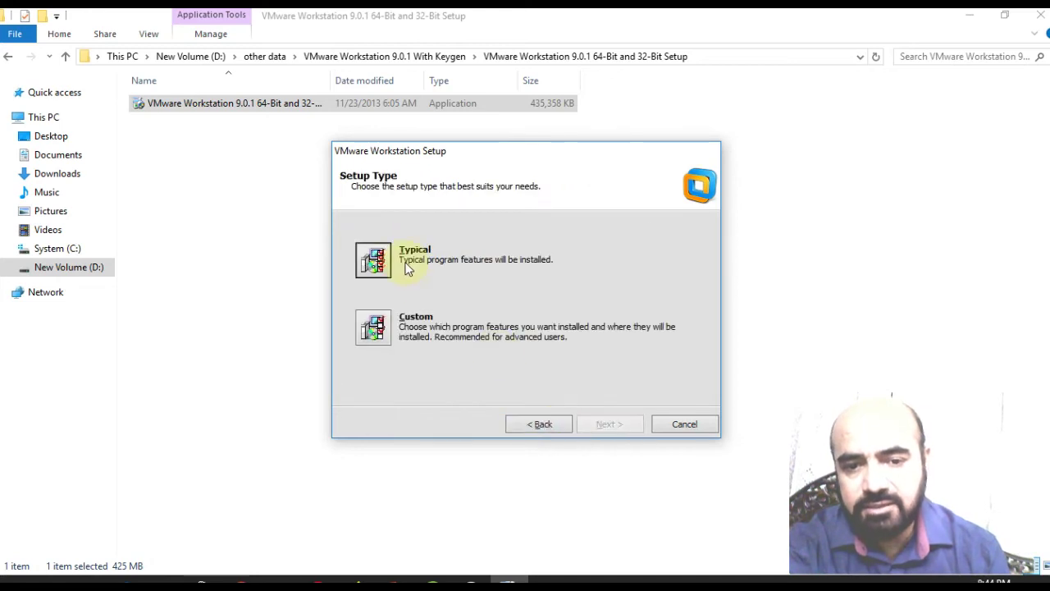
- Choose the Custom setup type and add the Enhanced Keyboard Utility to the features for installation
left_click(387, 326)
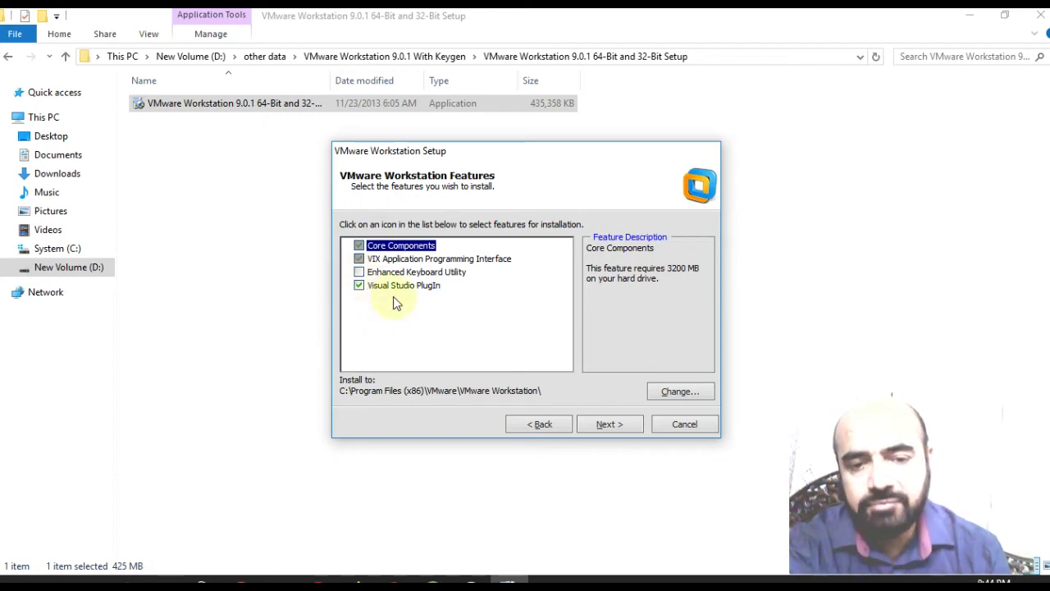
left_click(358, 272)
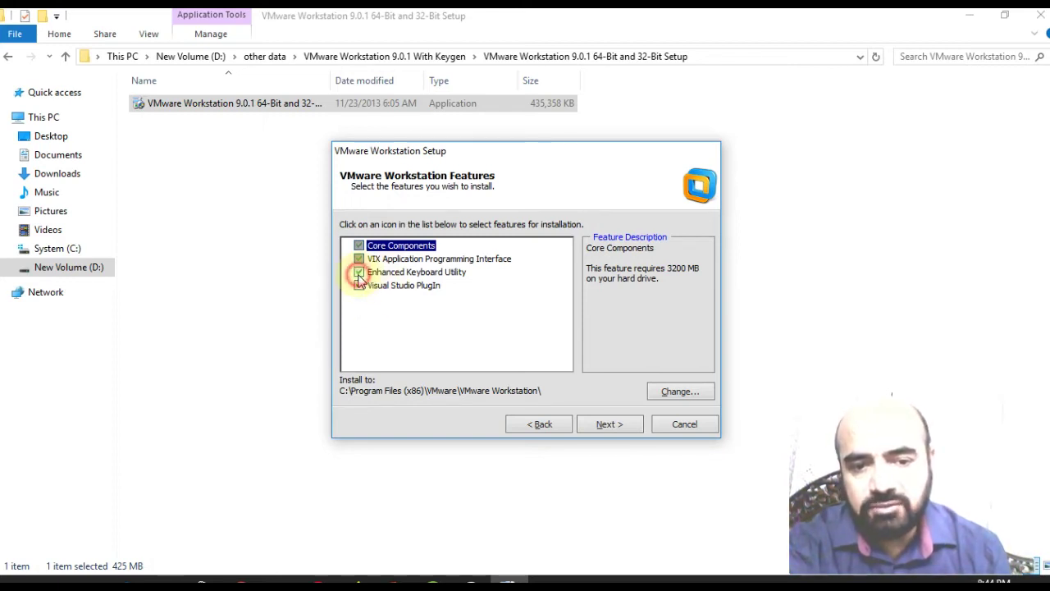
left_click(601, 427)
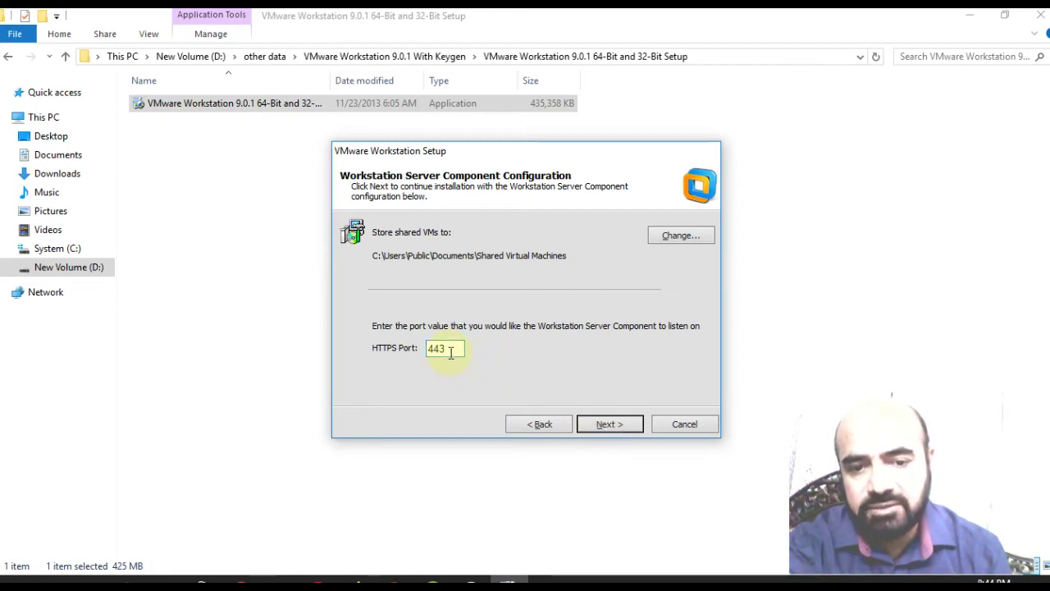
- Disable the product update check on startup, keep the other default settings, and start the installation
left_click(622, 433)
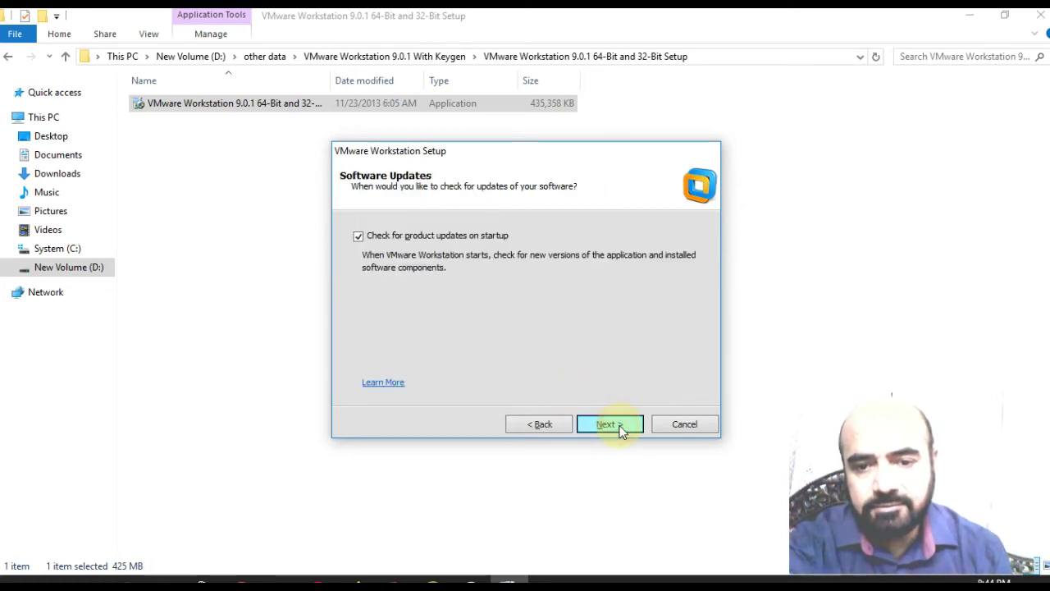
left_click(484, 236)
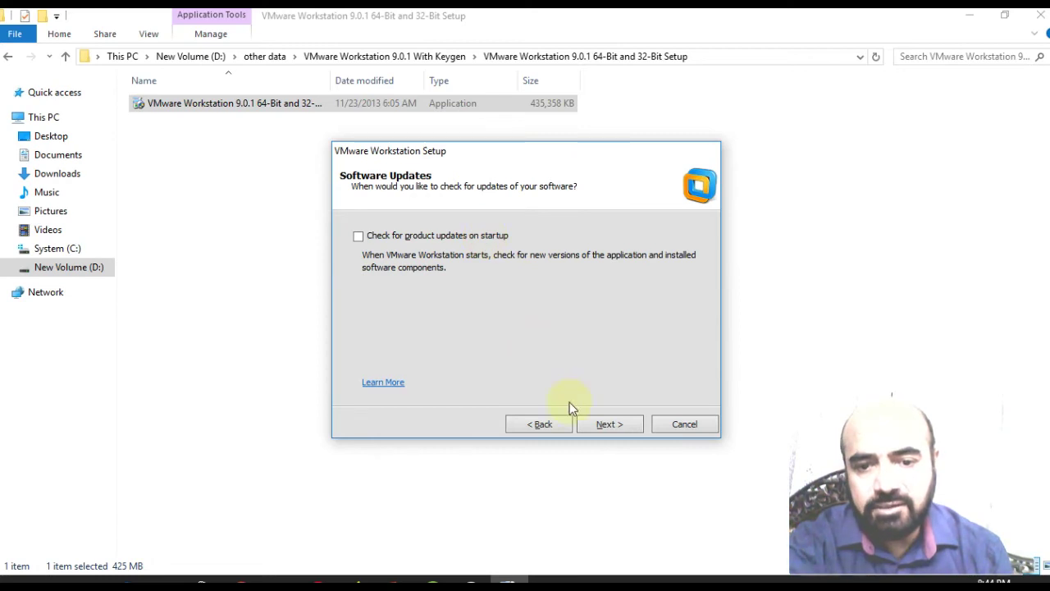
left_click(611, 430)
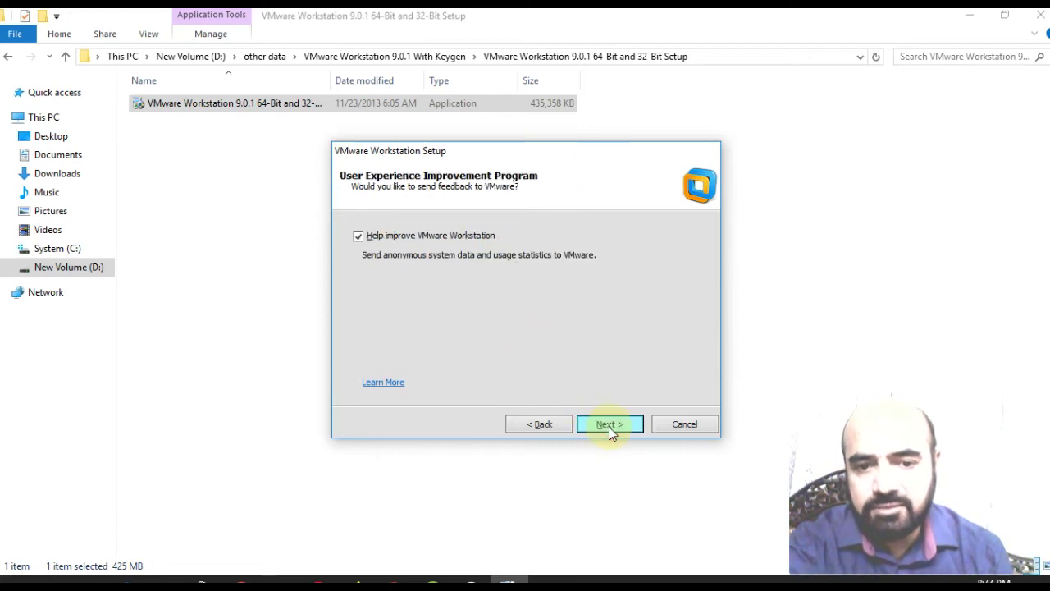
left_click(609, 426)
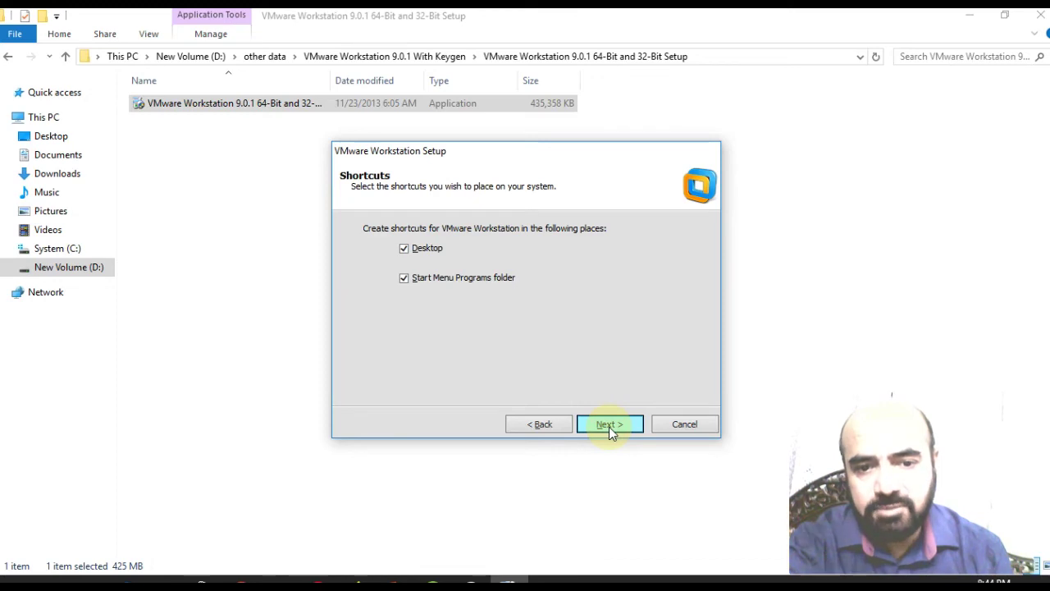
left_click(609, 427)
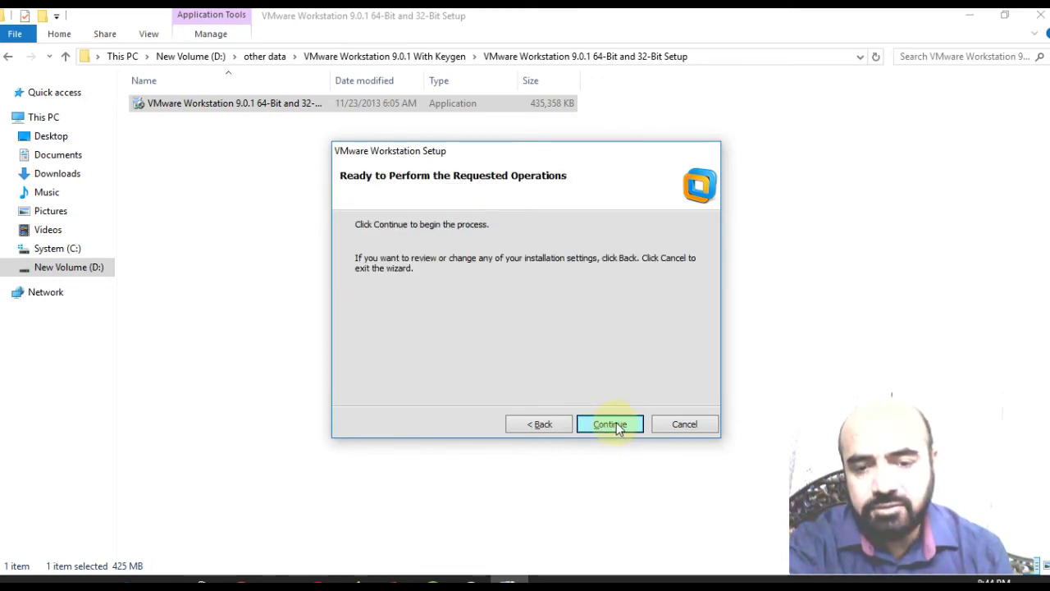
left_click(616, 425)
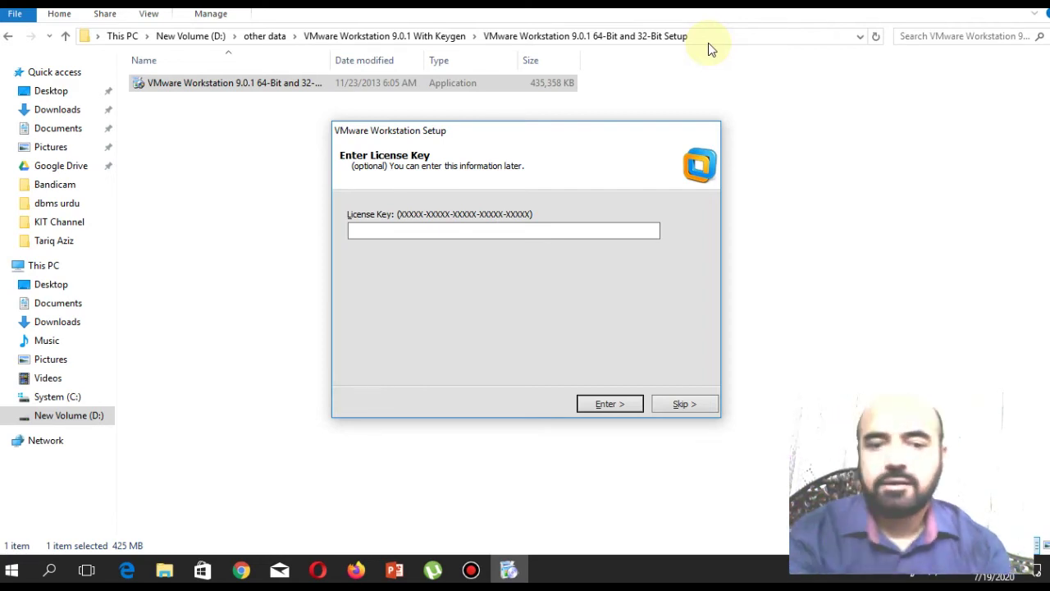
- Run the VMware Workstation 9.0 Keygen application as administrator from its folder in VMware Workstation 9.0.1 With Keygen
left_click(245, 136)
left_click(69, 40)
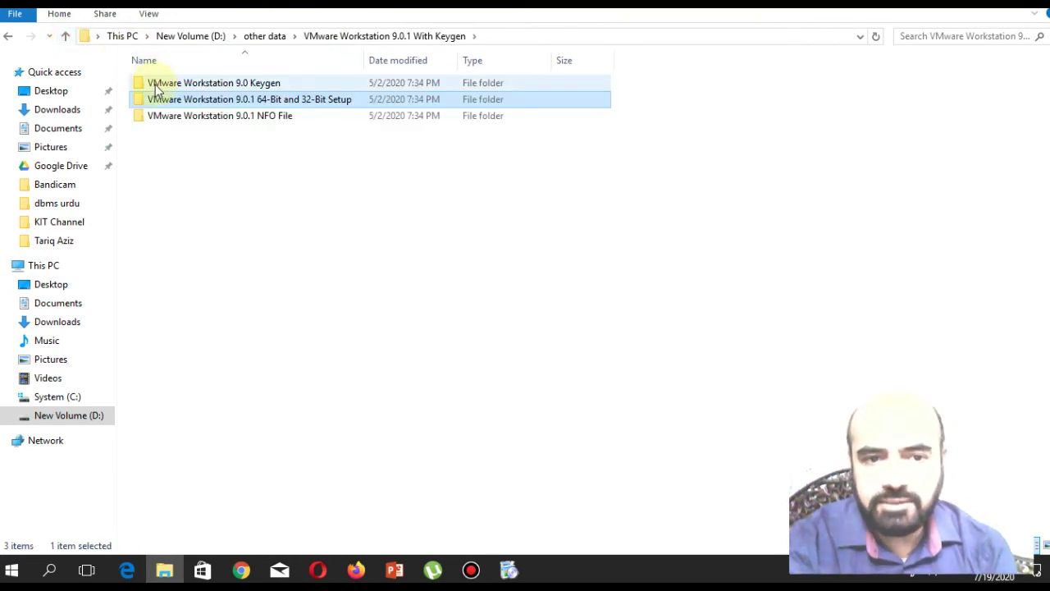
double_click(263, 90)
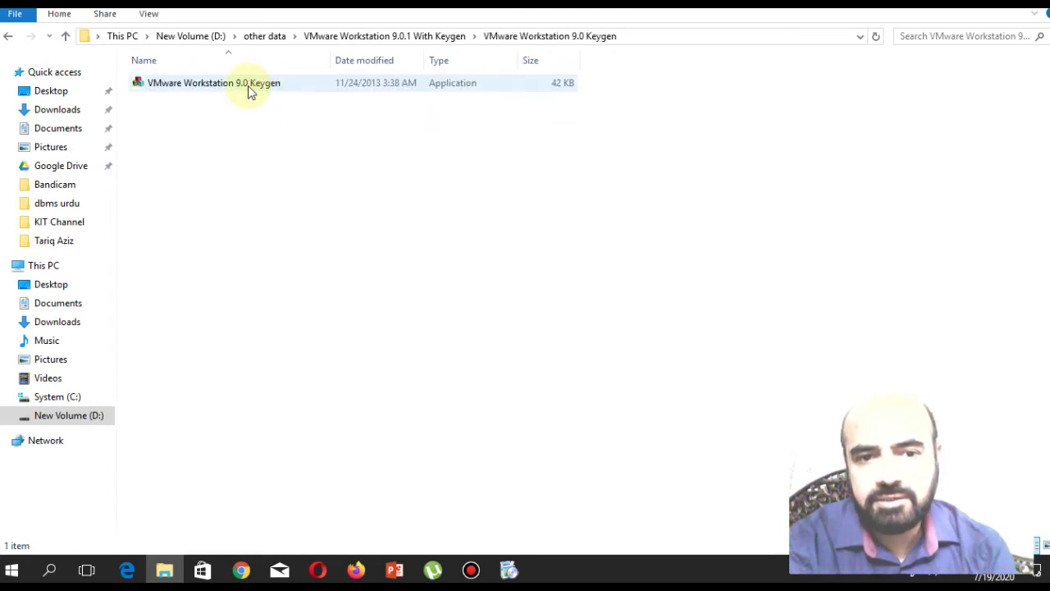
left_click(247, 85)
right_click(247, 86)
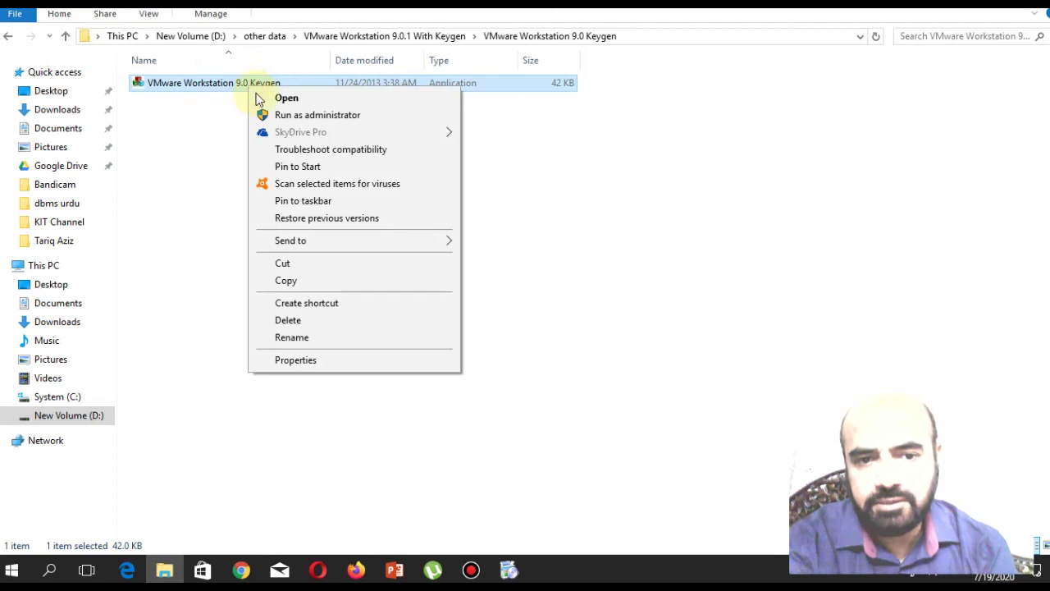
left_click(284, 117)
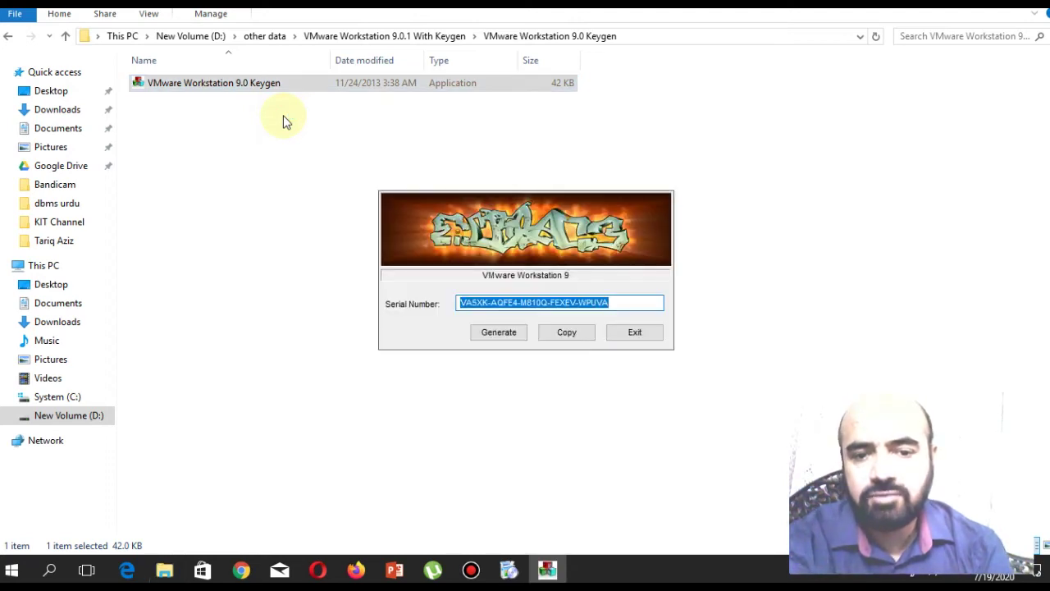
- Copy the serial number and submit it in the setup wizard's License Key field
left_click(567, 333)
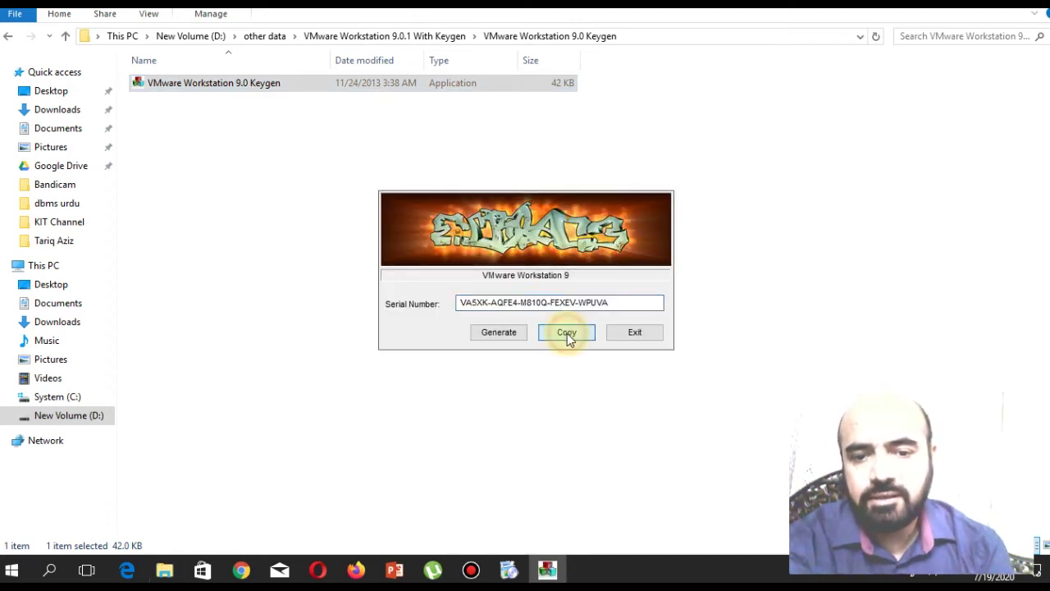
left_click(509, 570)
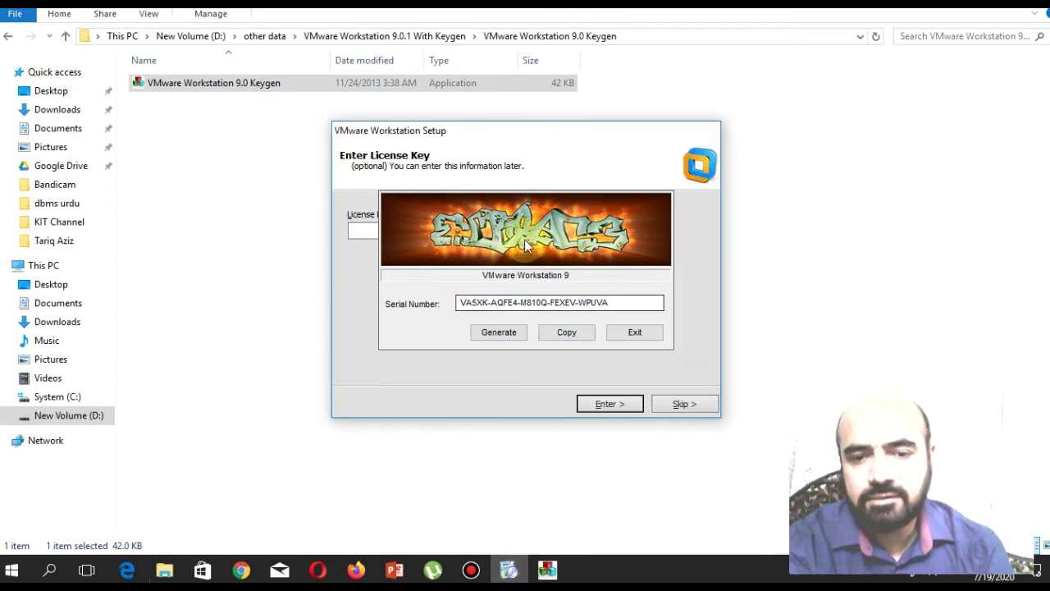
left_click_drag(524, 238, 536, 72)
left_click(402, 231)
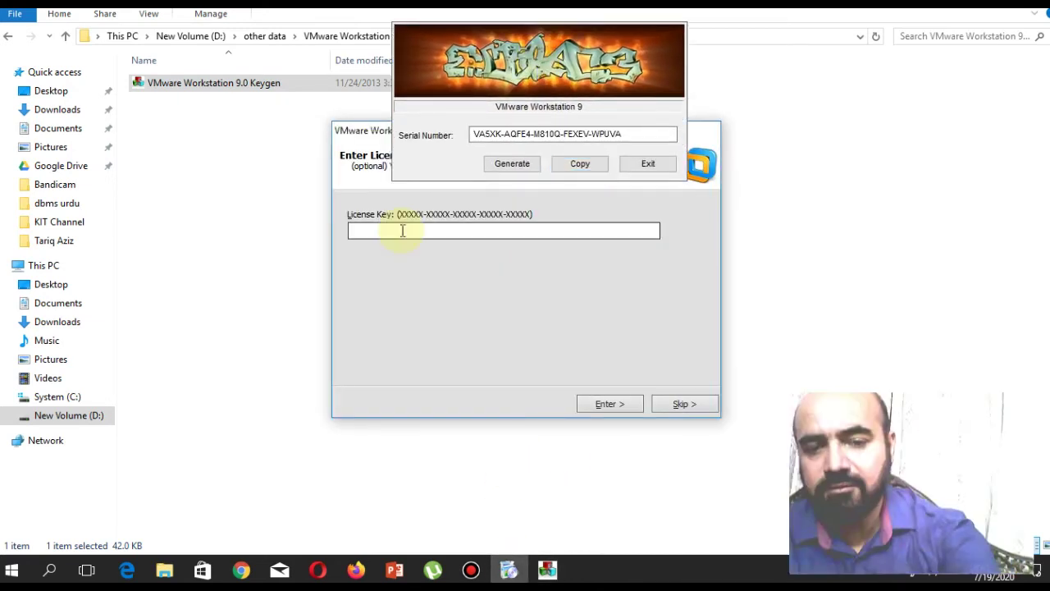
key("ctrl+v")
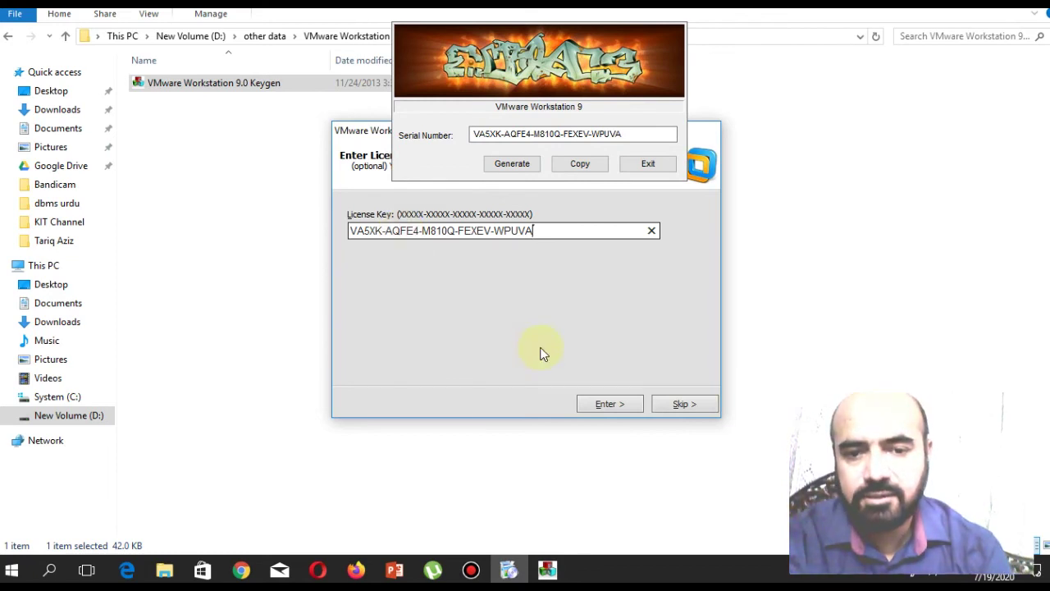
left_click(609, 405)
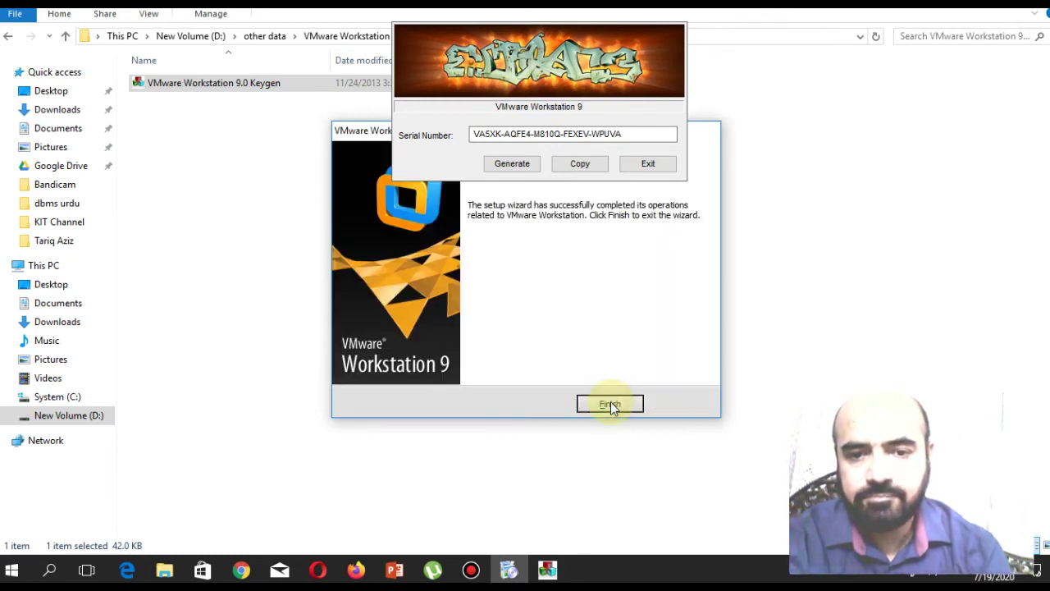
- Exit the key generator and finish the VMware Workstation setup wizard
left_click(648, 163)
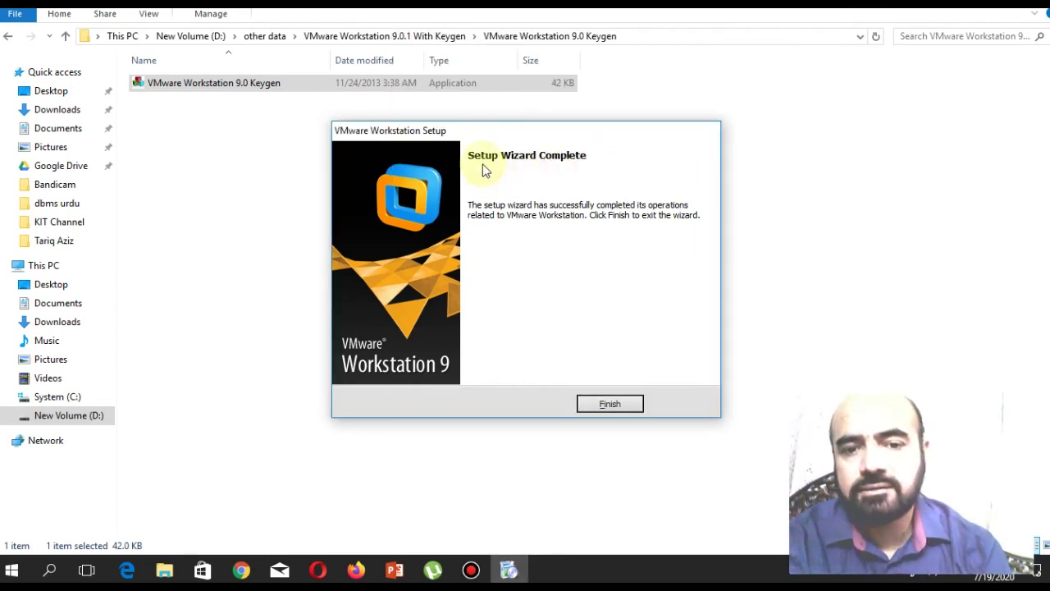
left_click(610, 406)
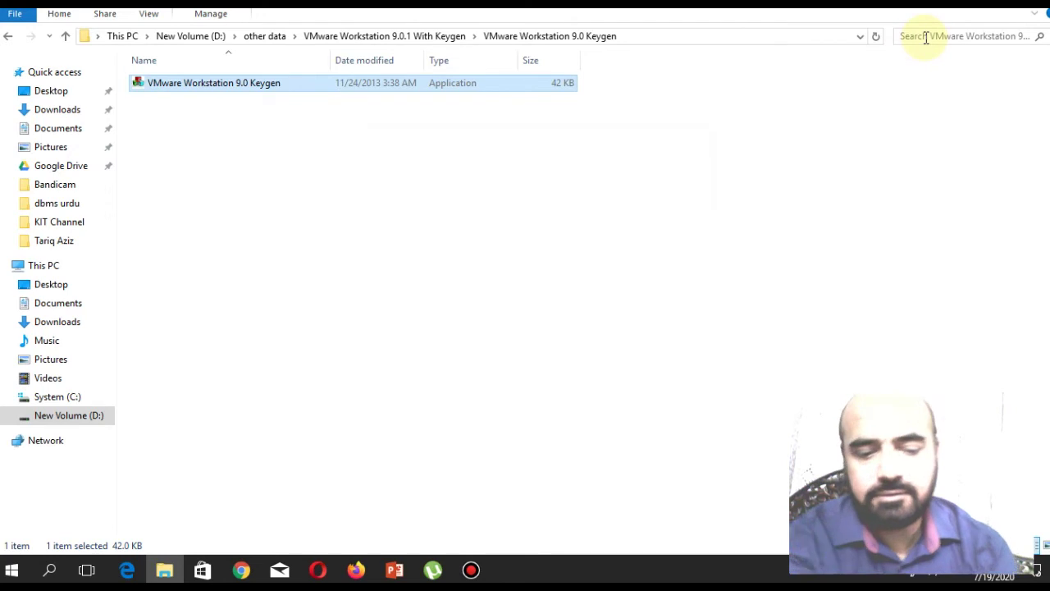
- Launch VMware Workstation from the desktop, accept its end user license agreement, and maximize its window
key("super+d")
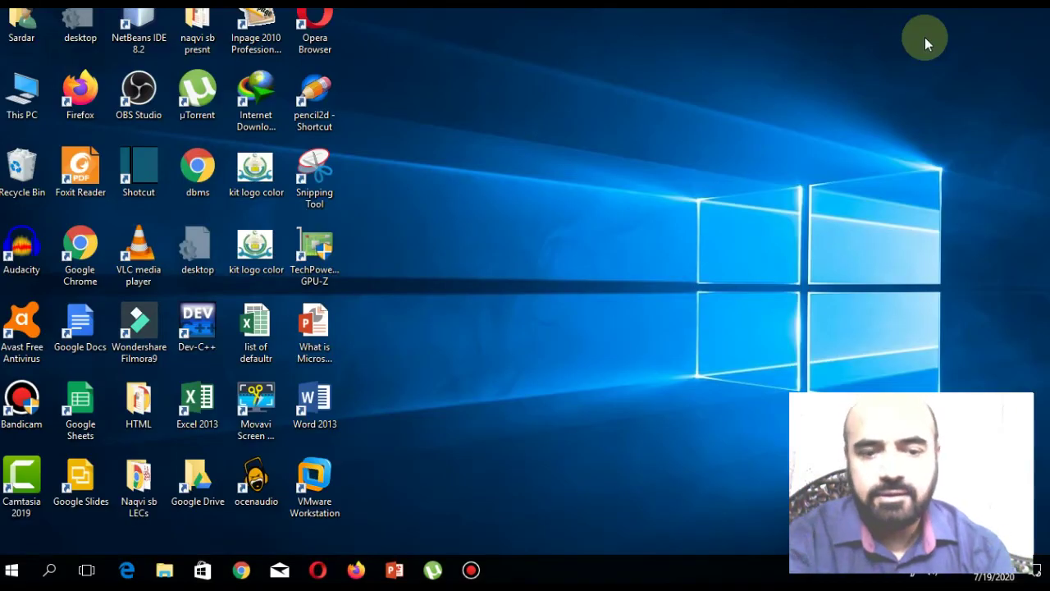
double_click(319, 488)
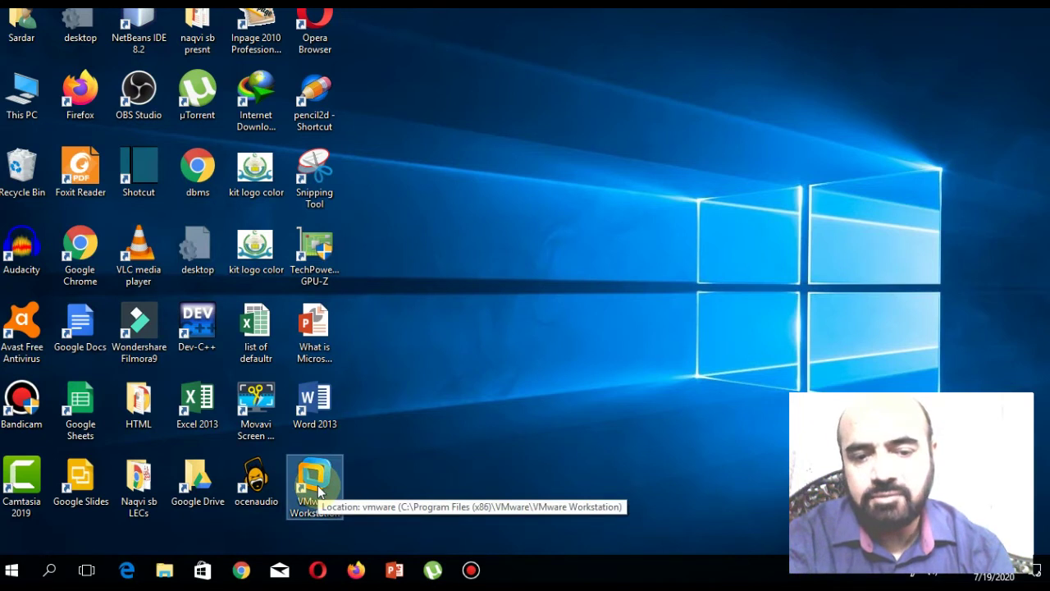
double_click(318, 489)
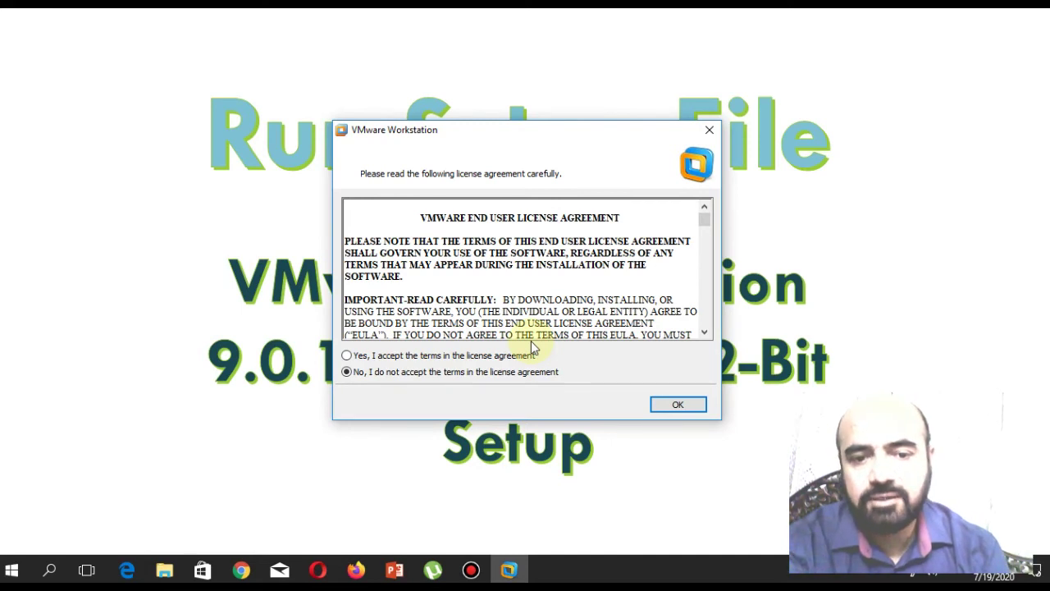
left_click(474, 355)
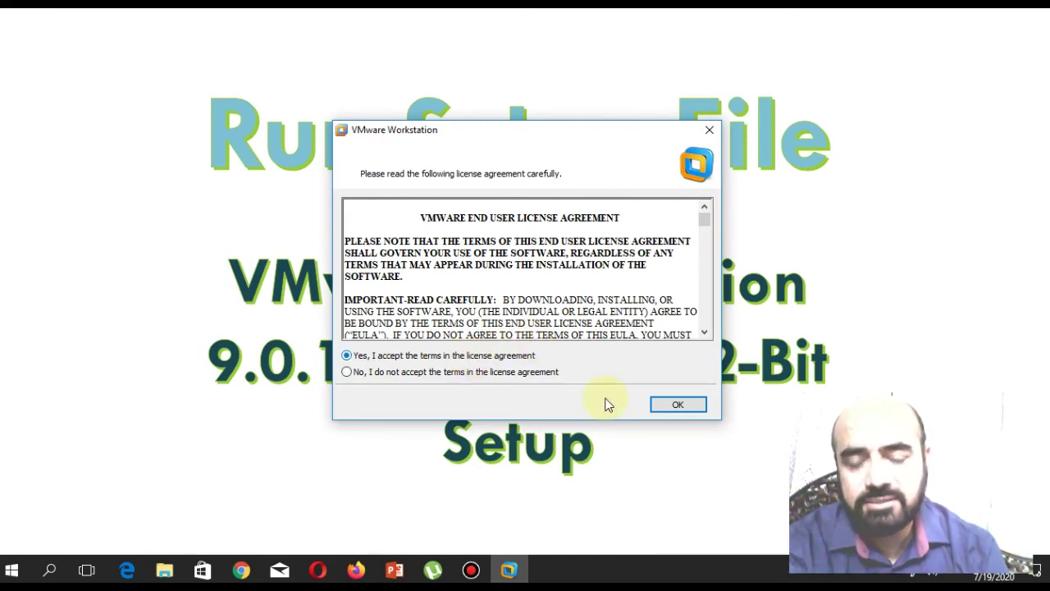
left_click(681, 405)
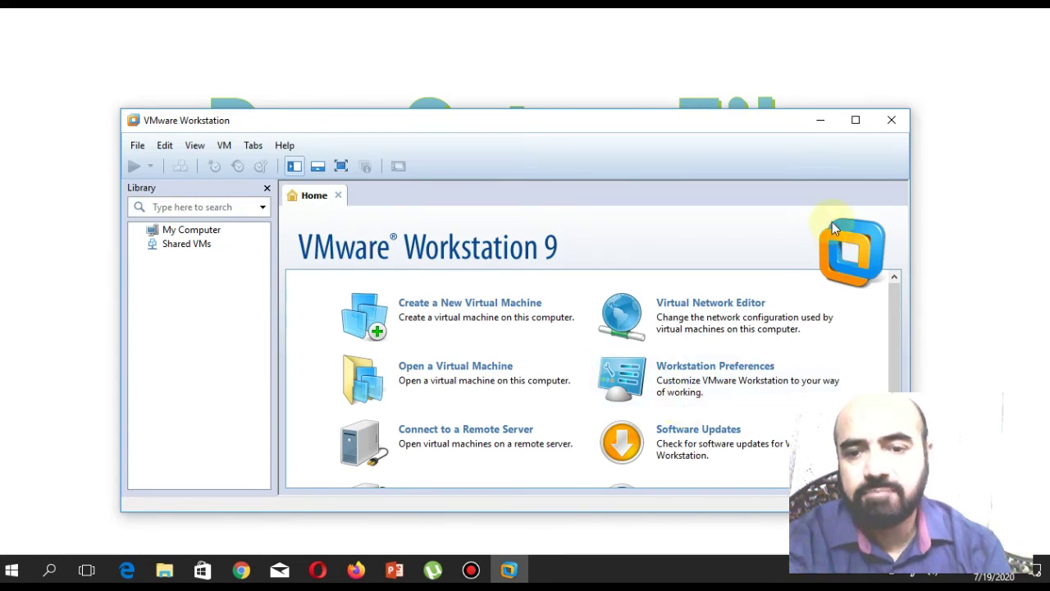
left_click(858, 125)
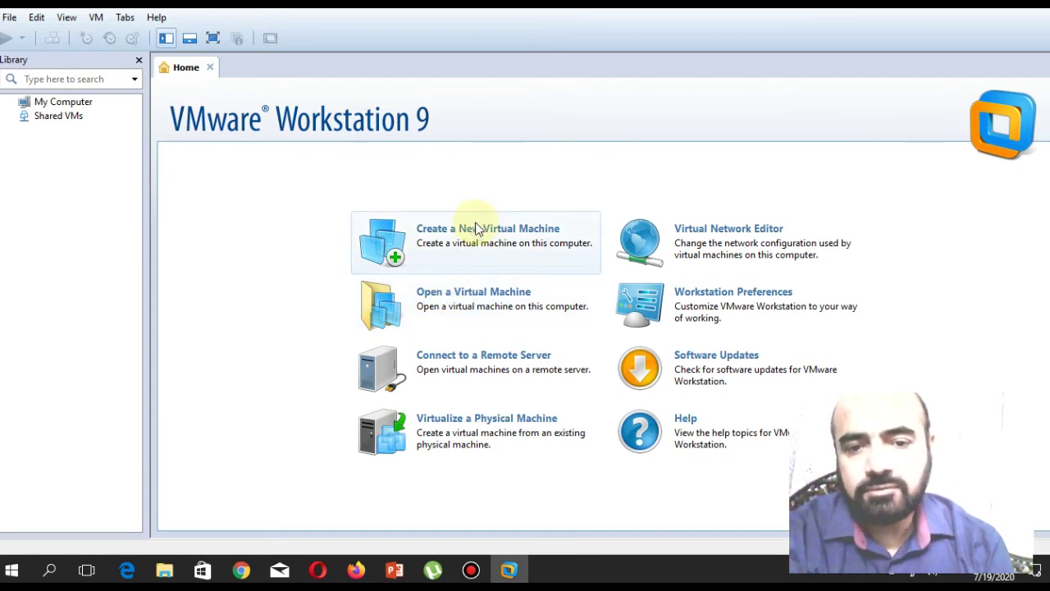
- Start creating a new virtual machine with the Custom (advanced) configuration and Workstation 9.0 hardware compatibility
left_click(475, 230)
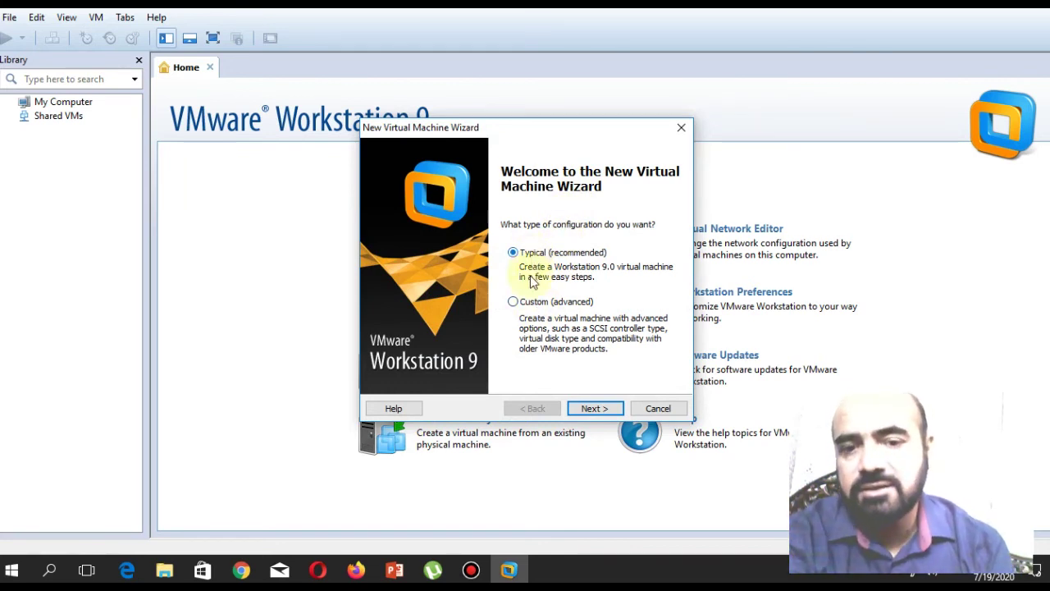
left_click(515, 303)
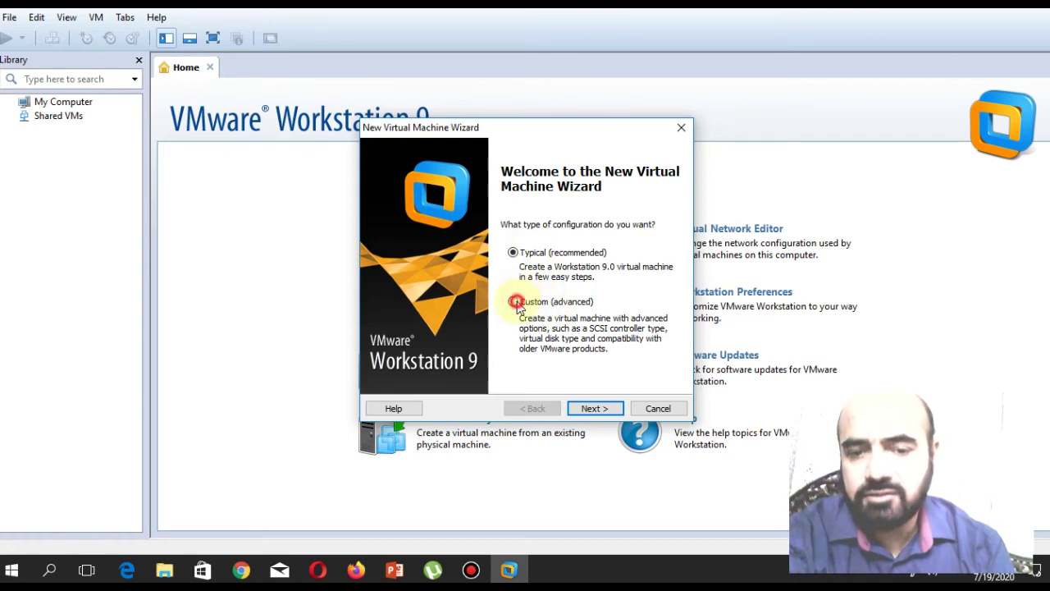
left_click(592, 409)
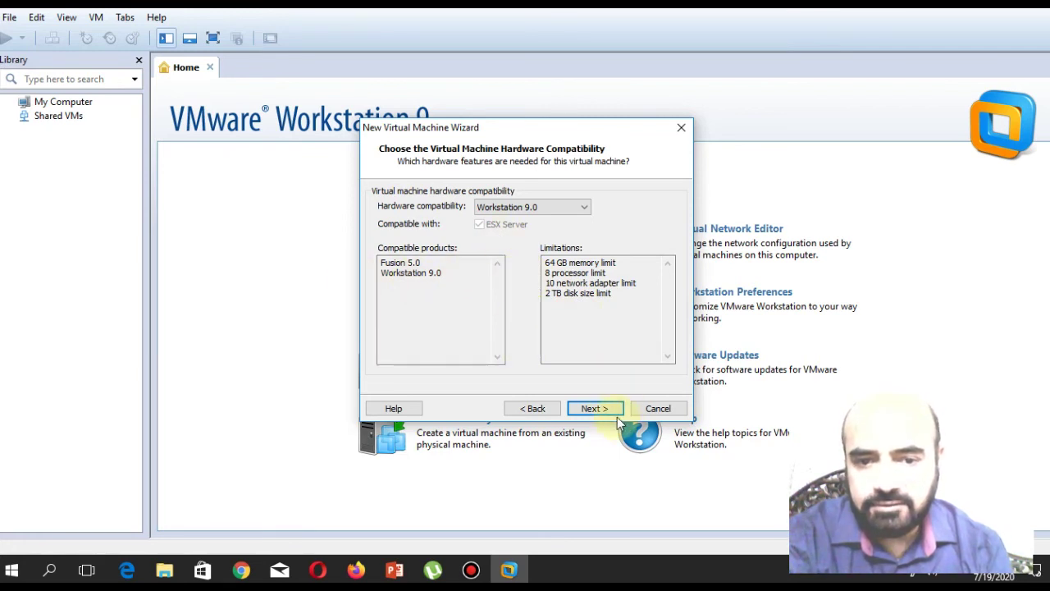
left_click(591, 408)
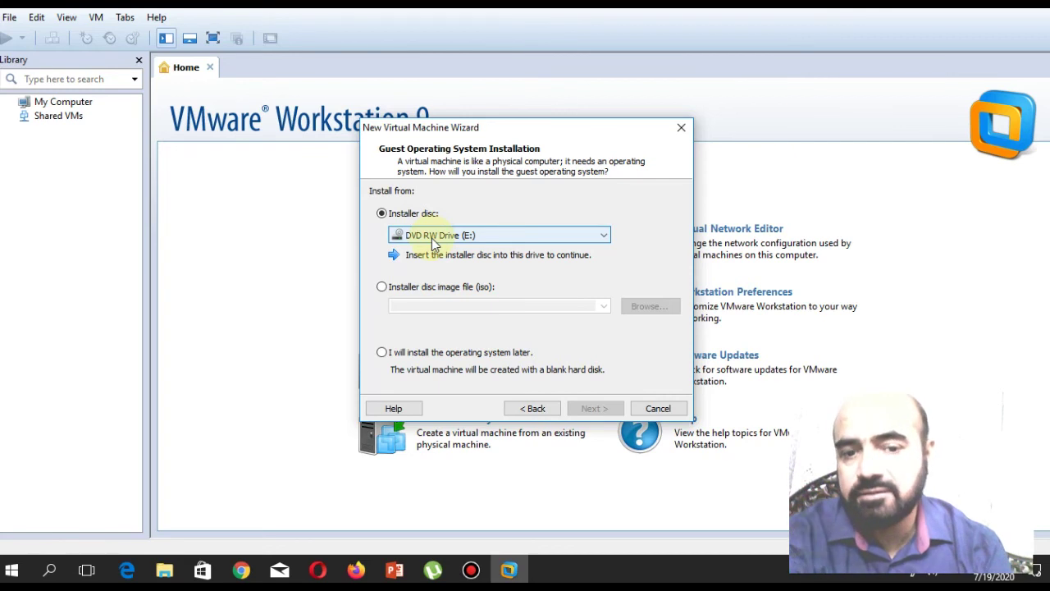
left_click(383, 288)
left_click(382, 214)
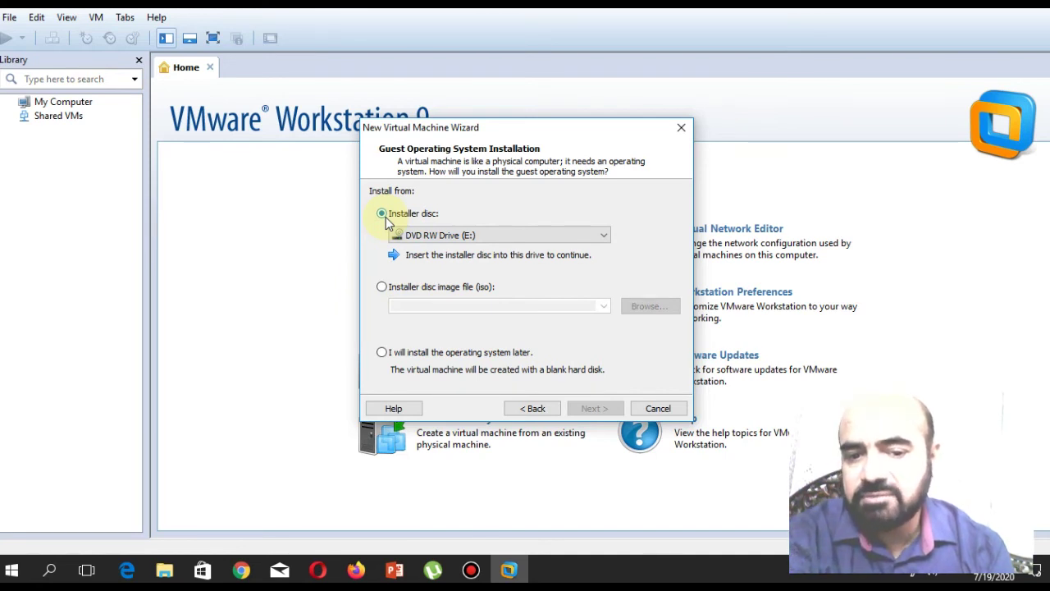
left_click(382, 286)
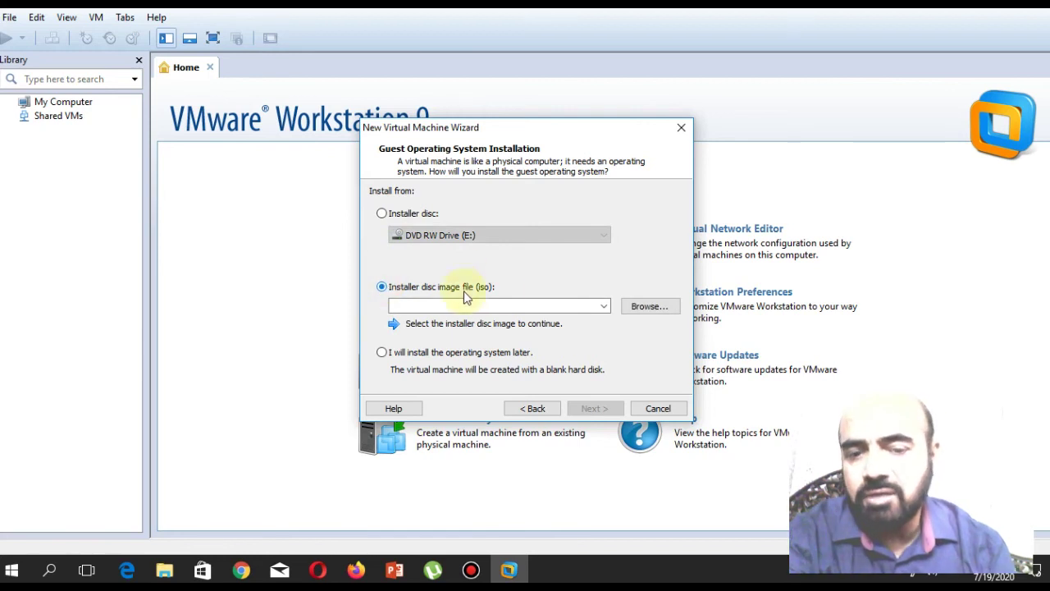
left_click(644, 309)
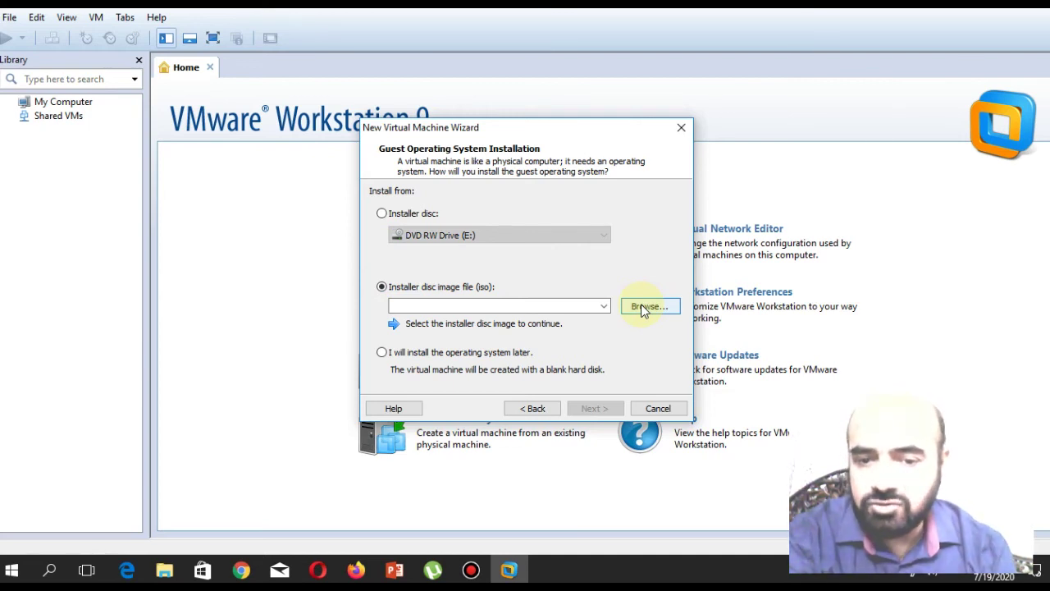
- Choose to install the operating system later, and set the guest operating system to Linux, version Red Hat Linux
left_click(381, 352)
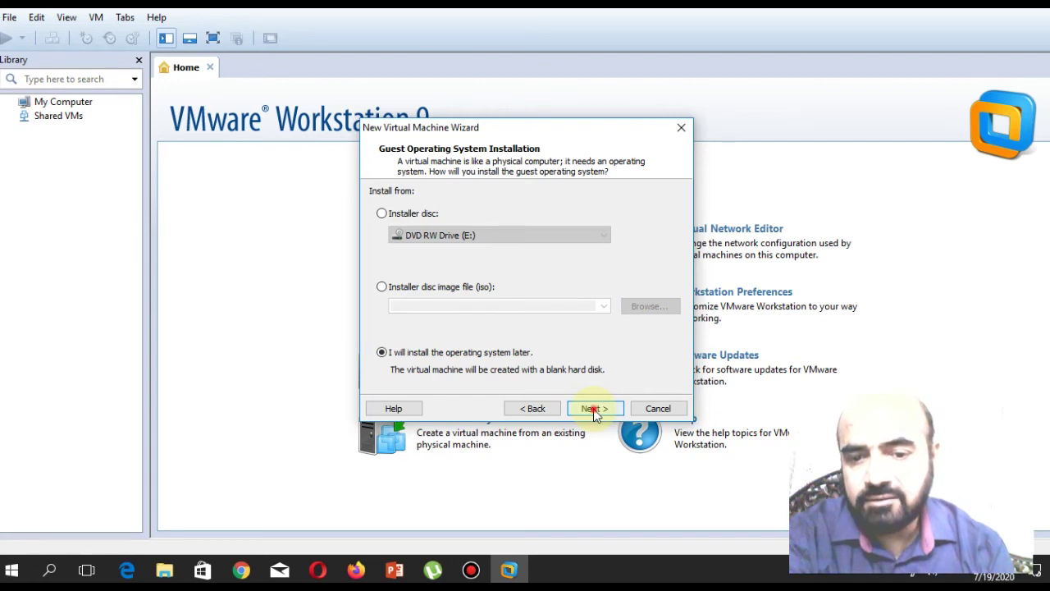
left_click(594, 408)
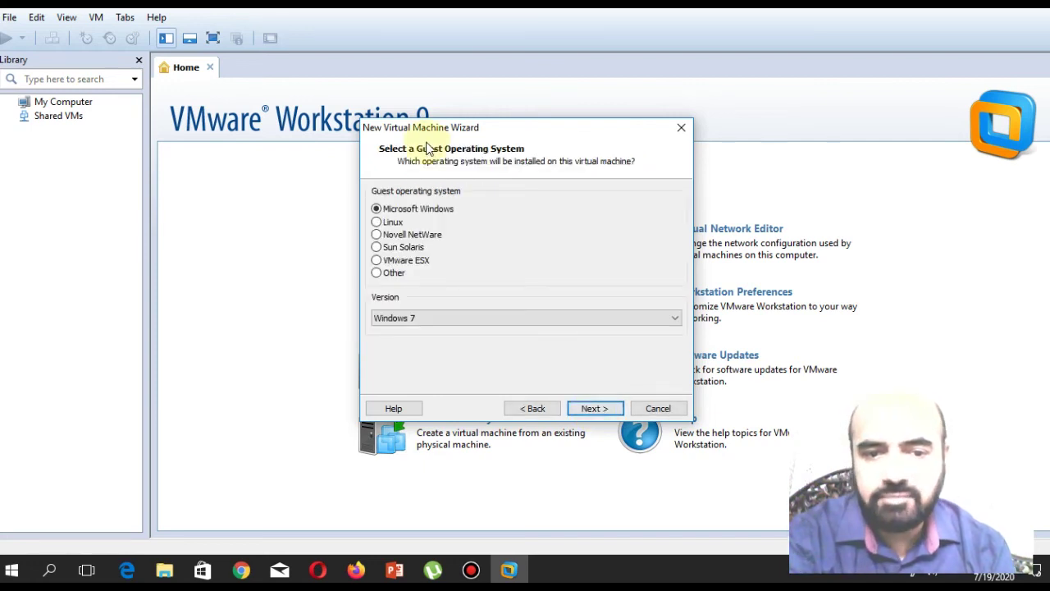
left_click(379, 223)
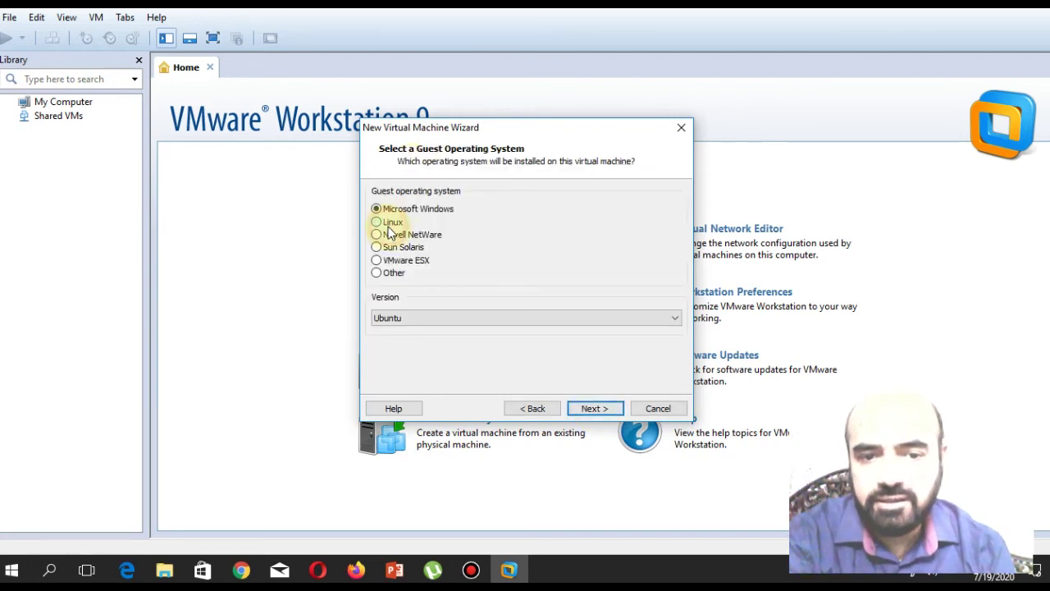
left_click(503, 318)
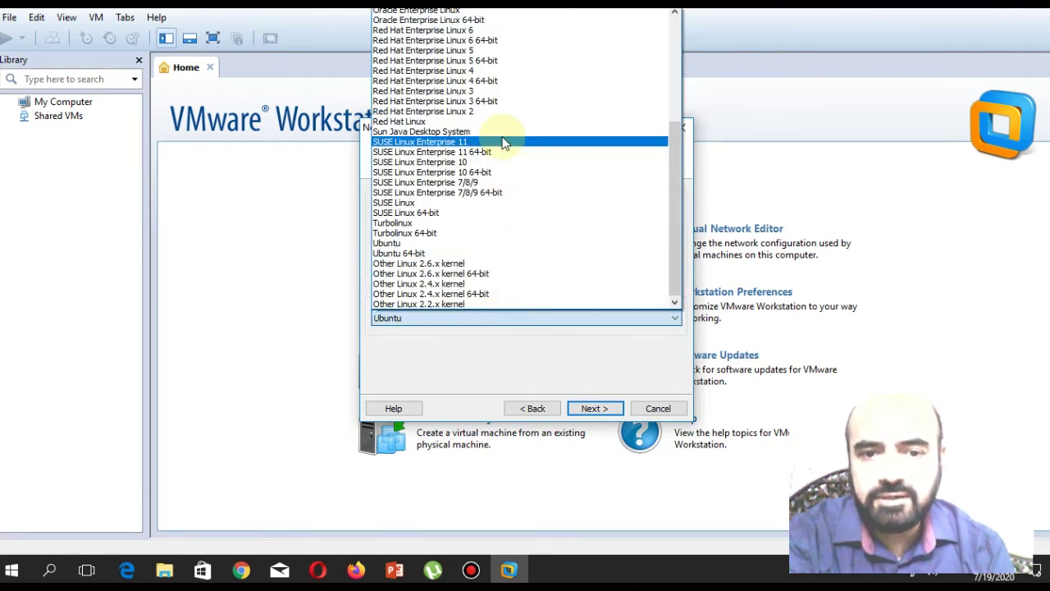
left_click(502, 123)
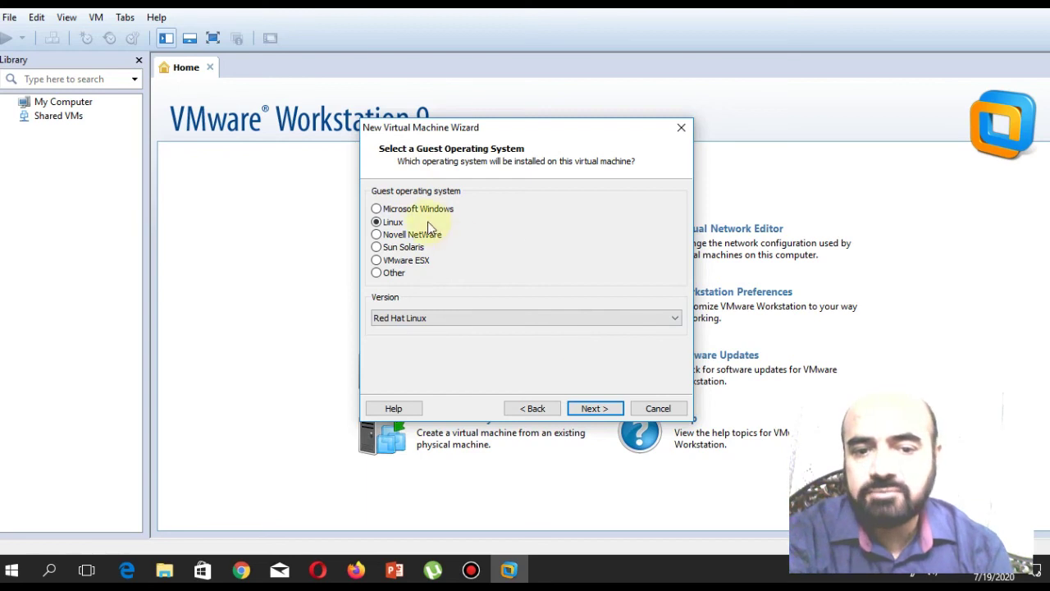
left_click(604, 410)
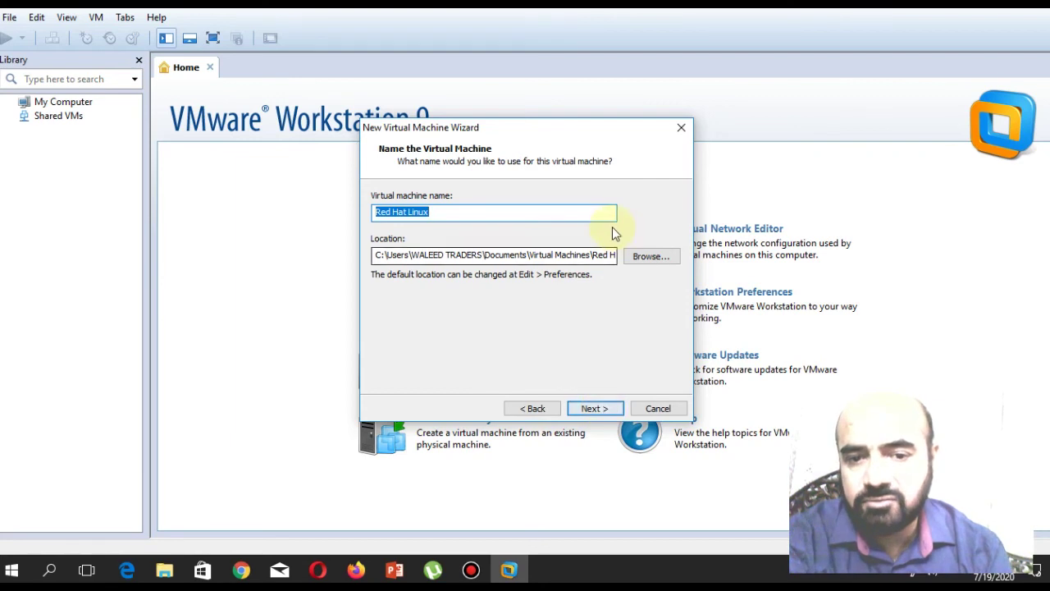
- Accept the virtual machine name Red Hat Linux and its default location, and keep one processor with one core
left_click(608, 407)
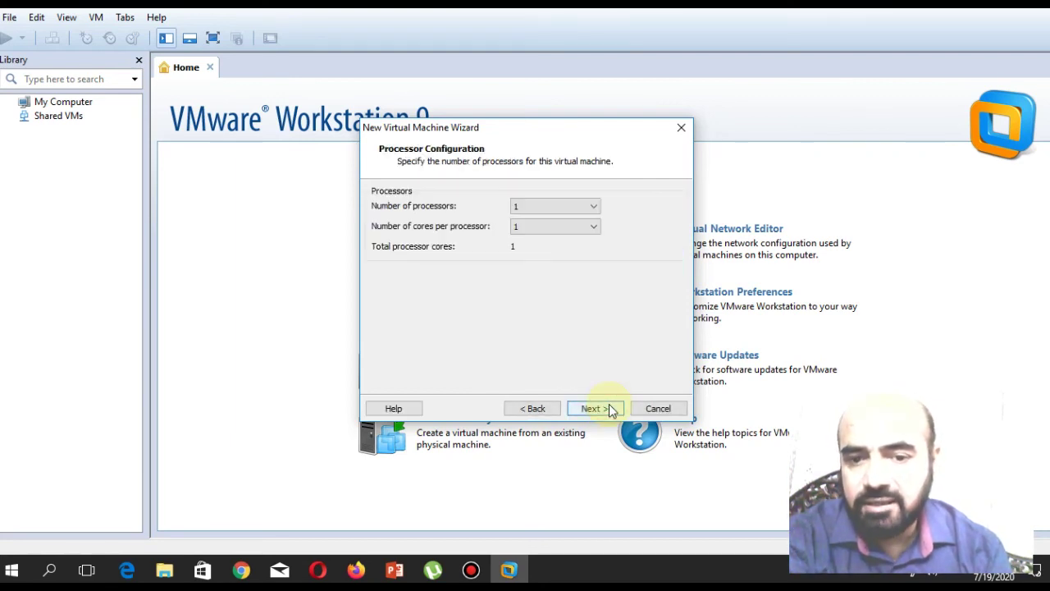
left_click(595, 206)
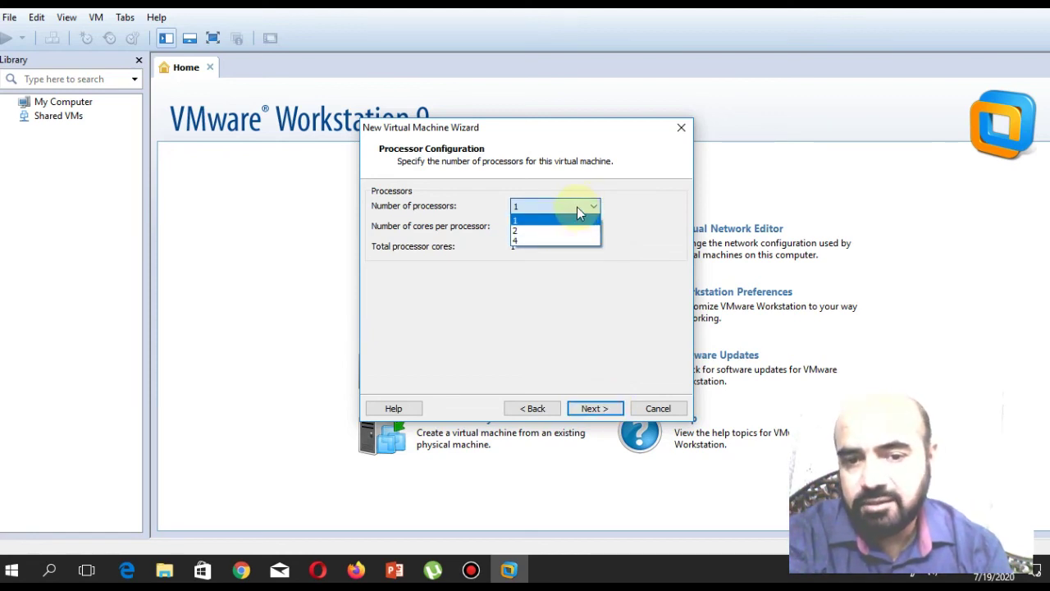
left_click(577, 207)
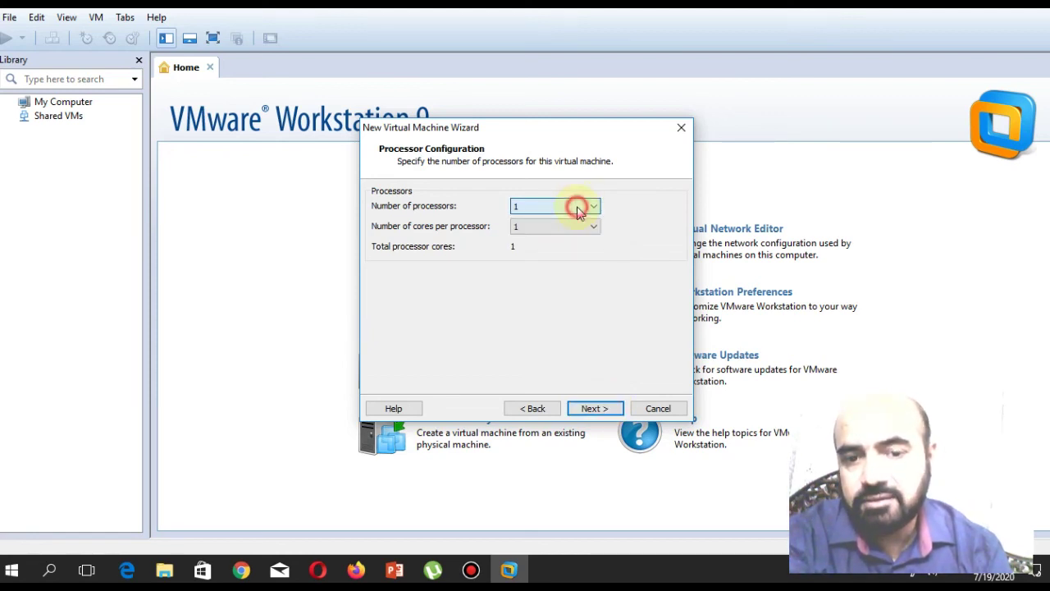
left_click(596, 408)
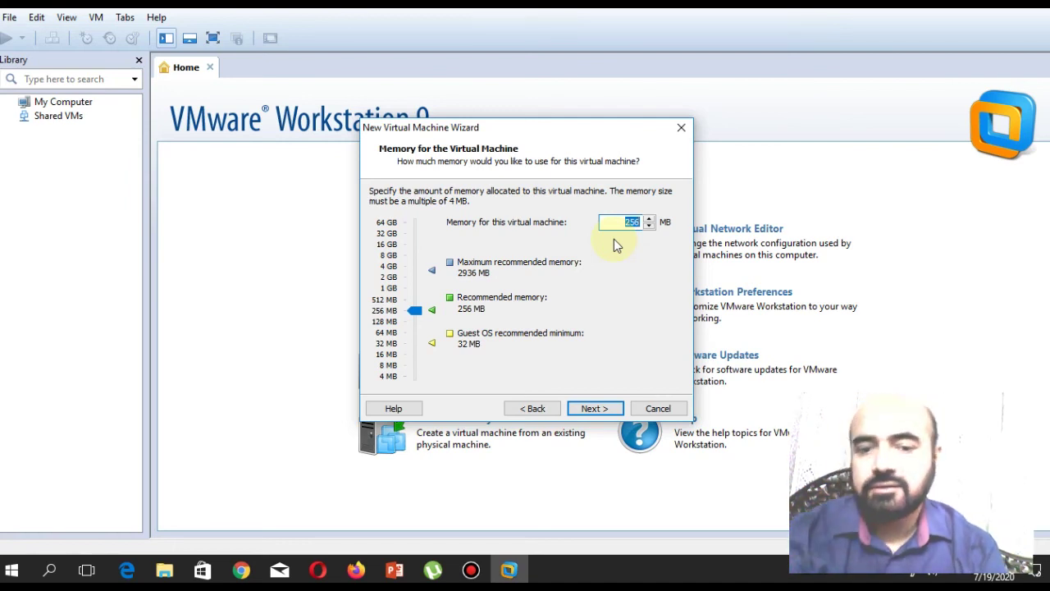
- Accept 256 MB of memory, network address translation (NAT) and the BusLogic SCSI controller for the virtual machine
left_click(605, 413)
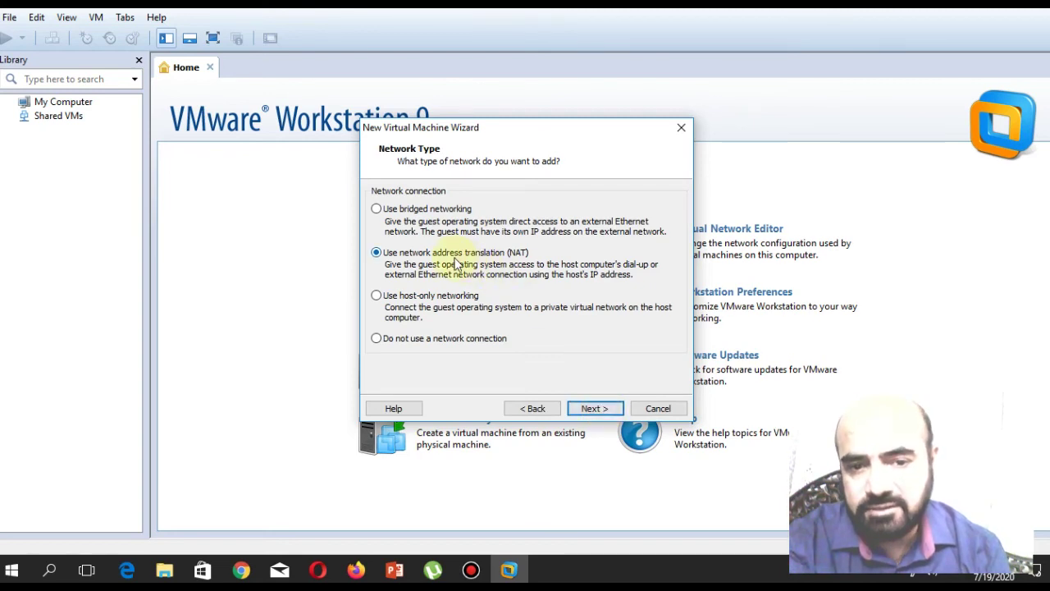
left_click(597, 408)
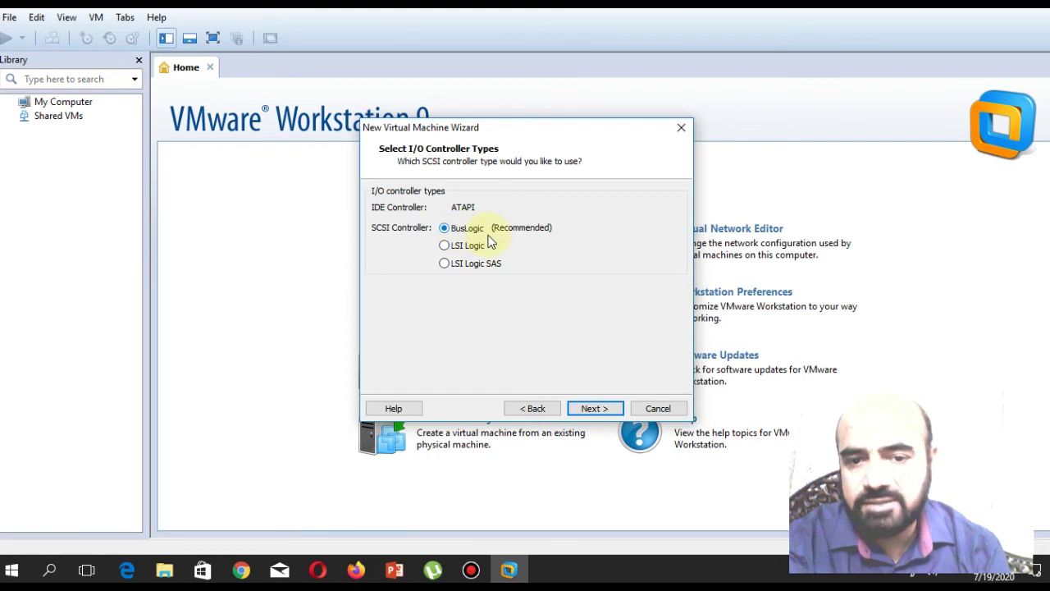
left_click(601, 409)
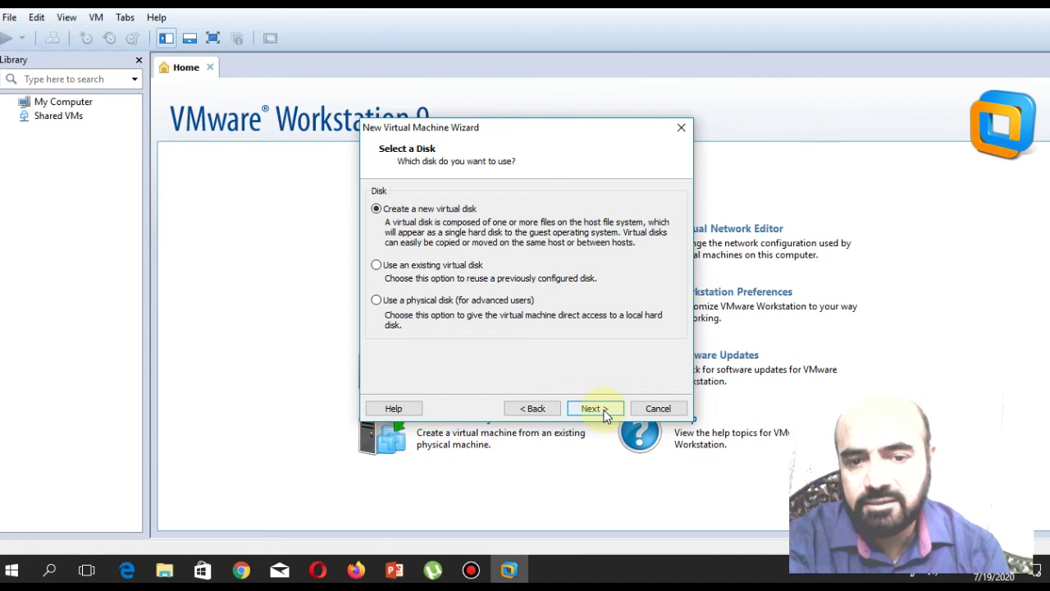
- Create a new 3 GB SCSI virtual disk split into multiple files, stored as Red Hat Linux.vmdk, and finish the virtual machine wizard
left_click(604, 414)
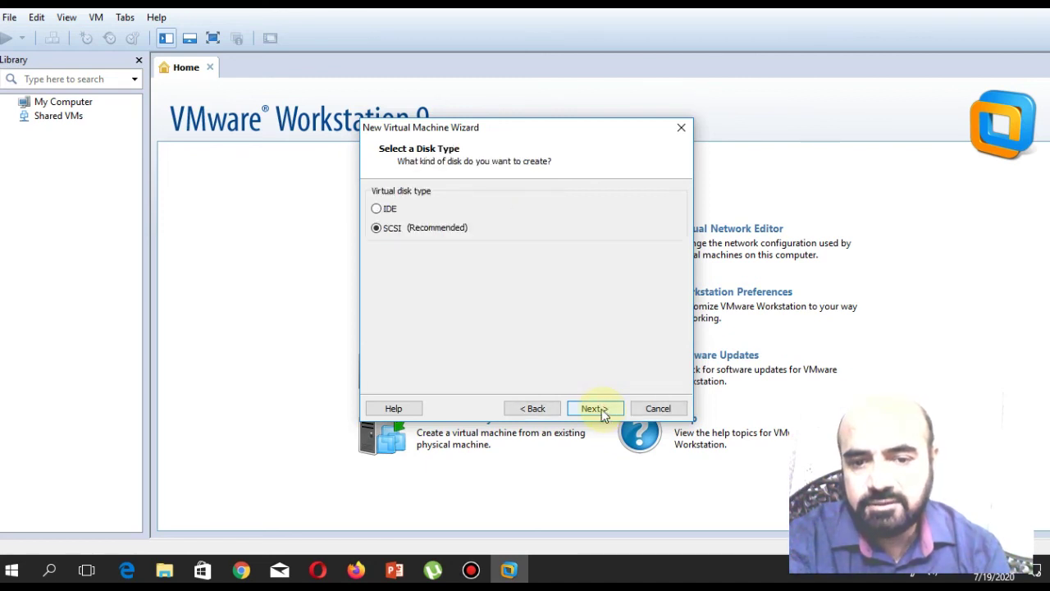
left_click(600, 408)
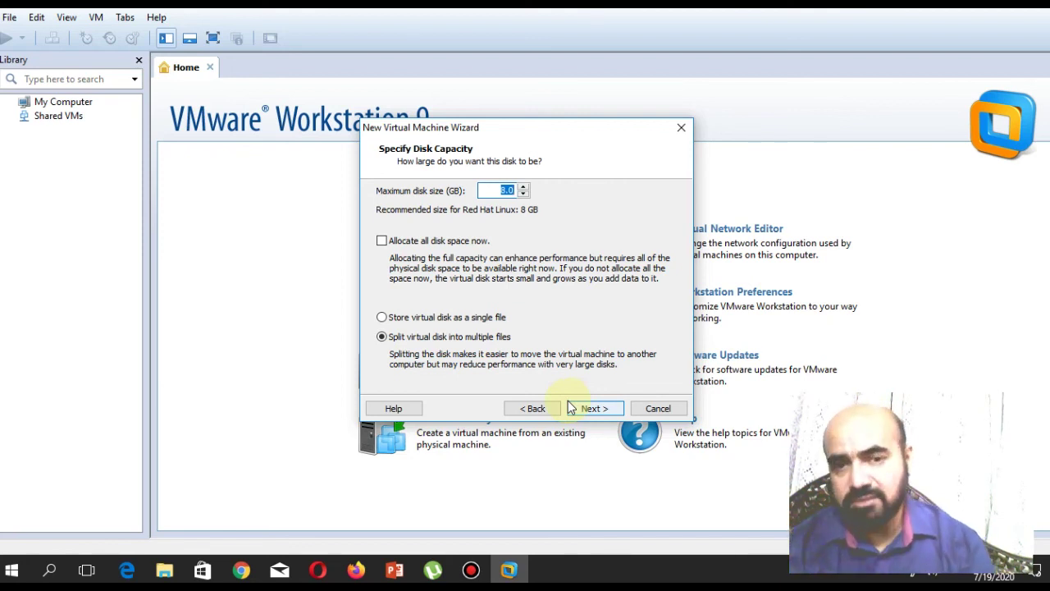
type("3")
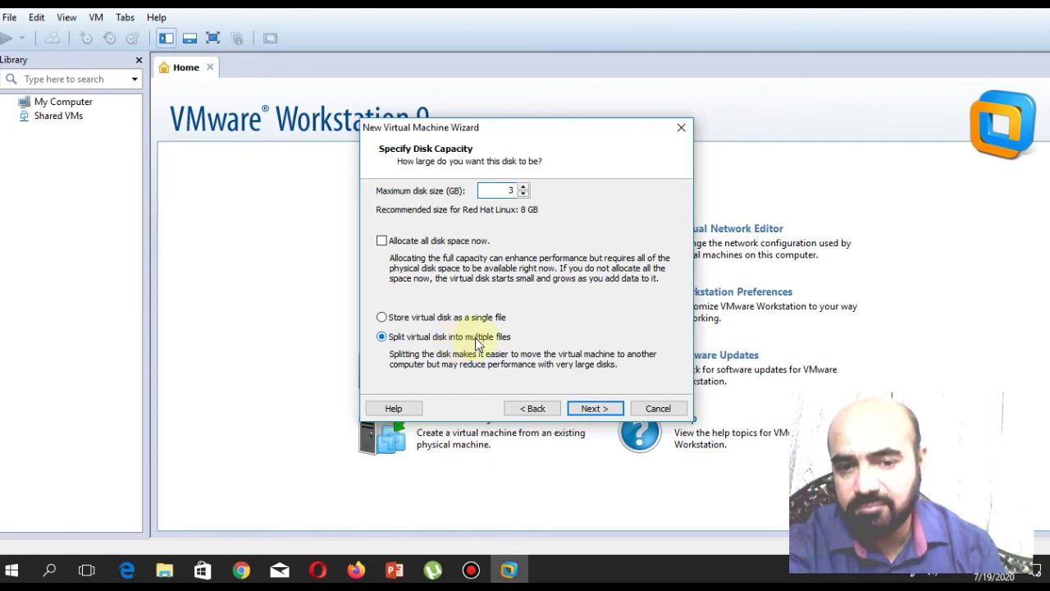
left_click(599, 409)
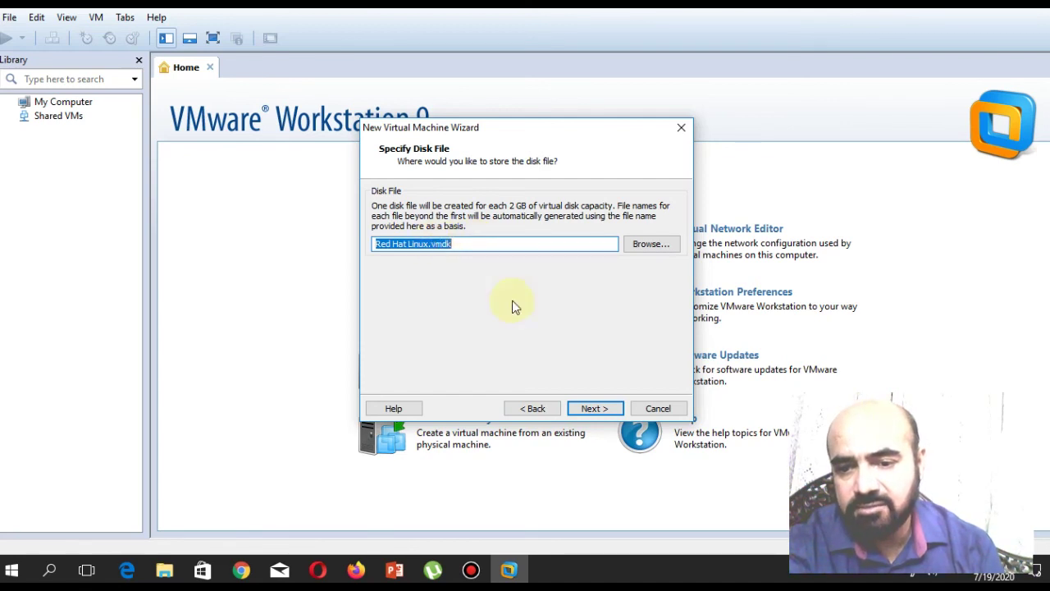
left_click(604, 412)
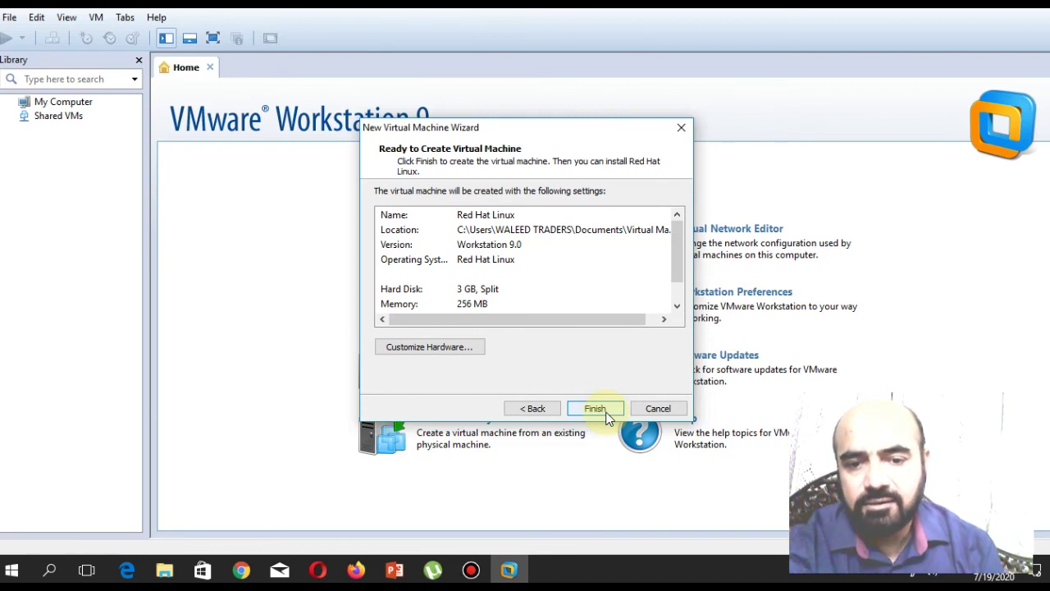
left_click(606, 415)
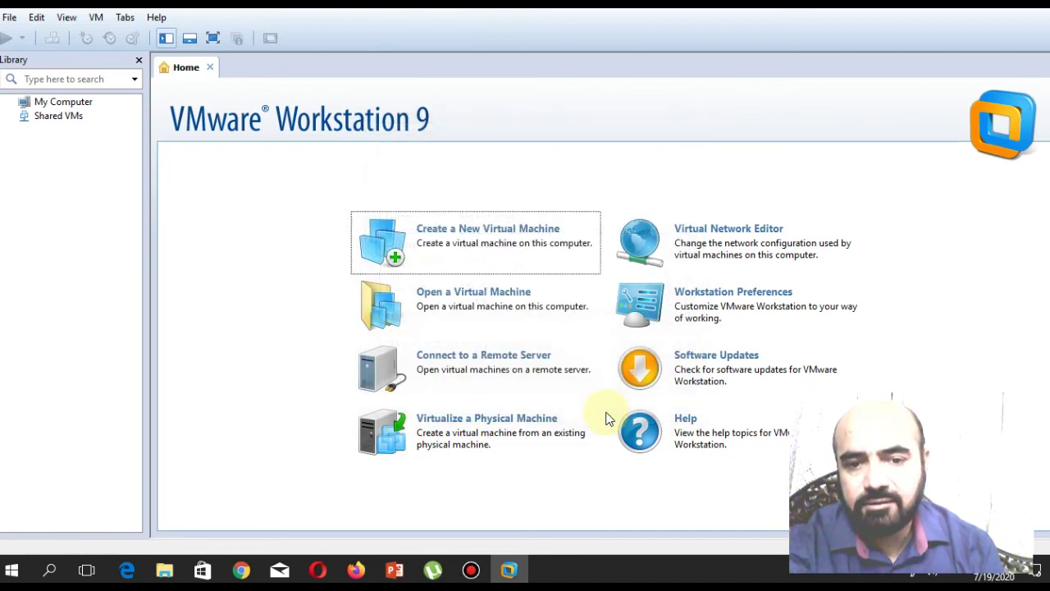